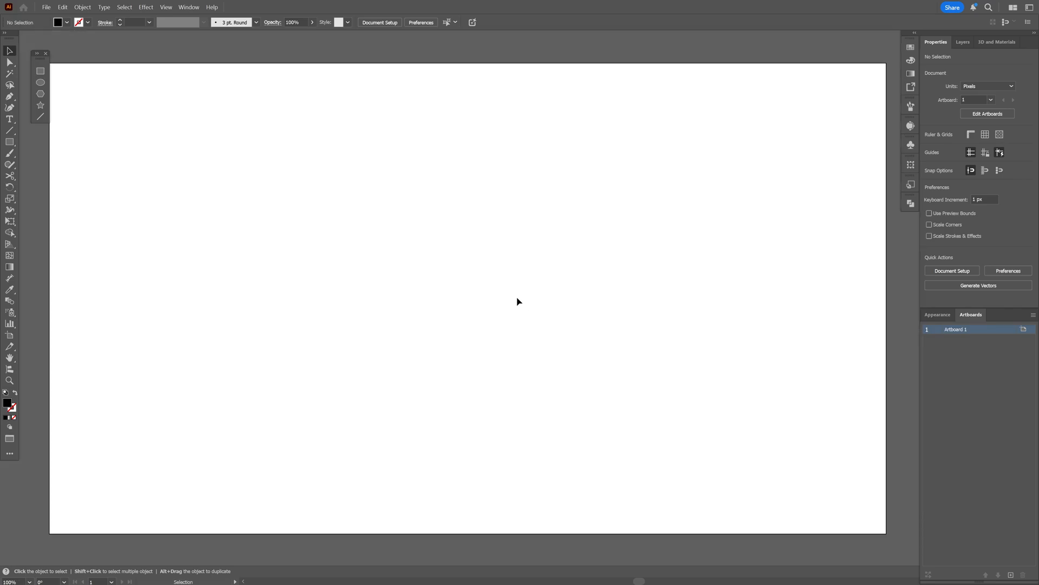
Create a text object reading 'Panter' at the centre of the artboard.
key(t)
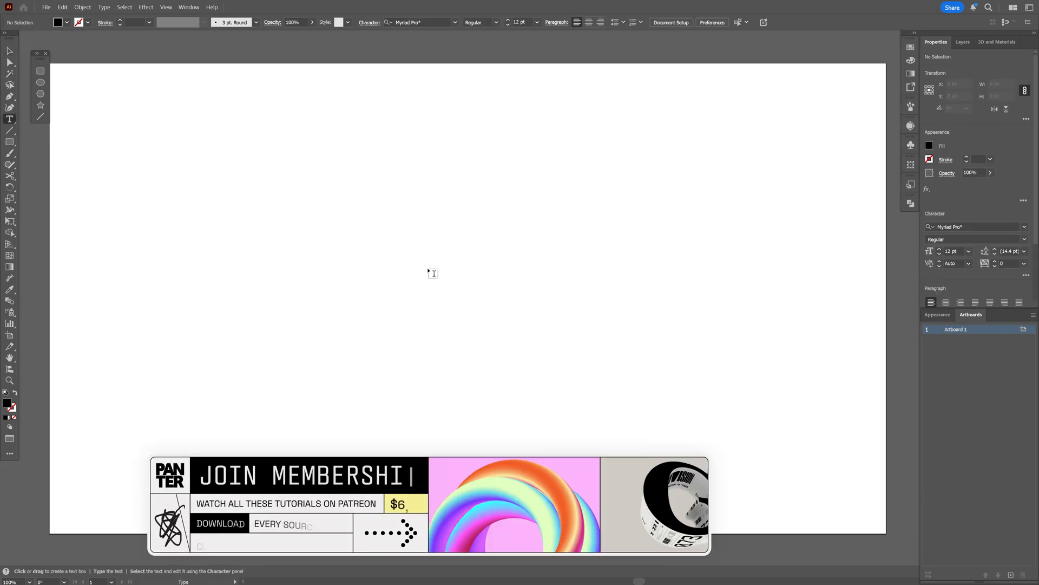
click(433, 267)
text(Panter)
key(Escape)
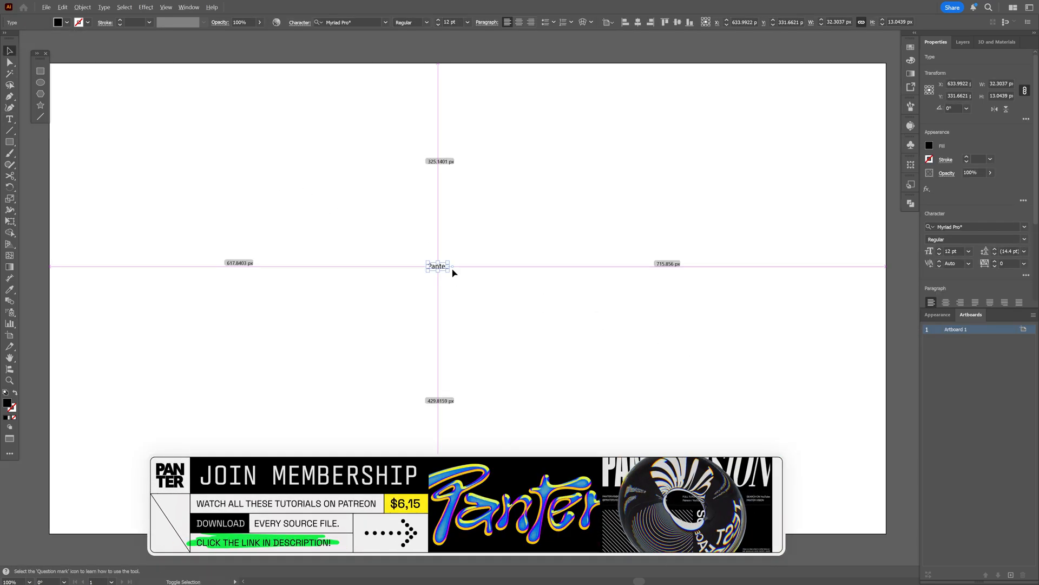
Scale the Panter text up large, position it, and set it in Sloop ScriptBoldTwo.
drag(443, 272, 666, 325)
drag(487, 268, 537, 288)
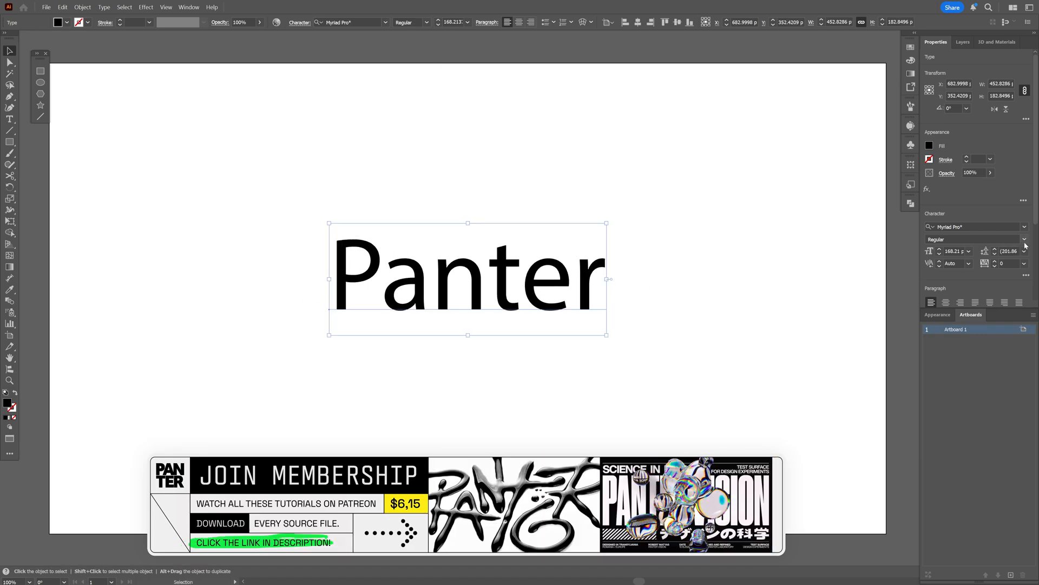
click(967, 226)
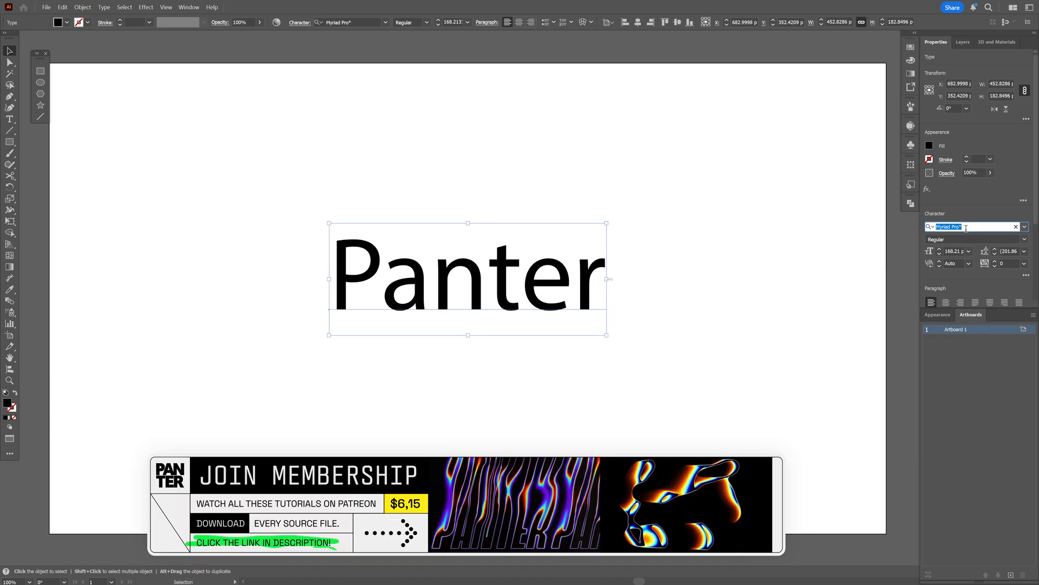
text(sloop)
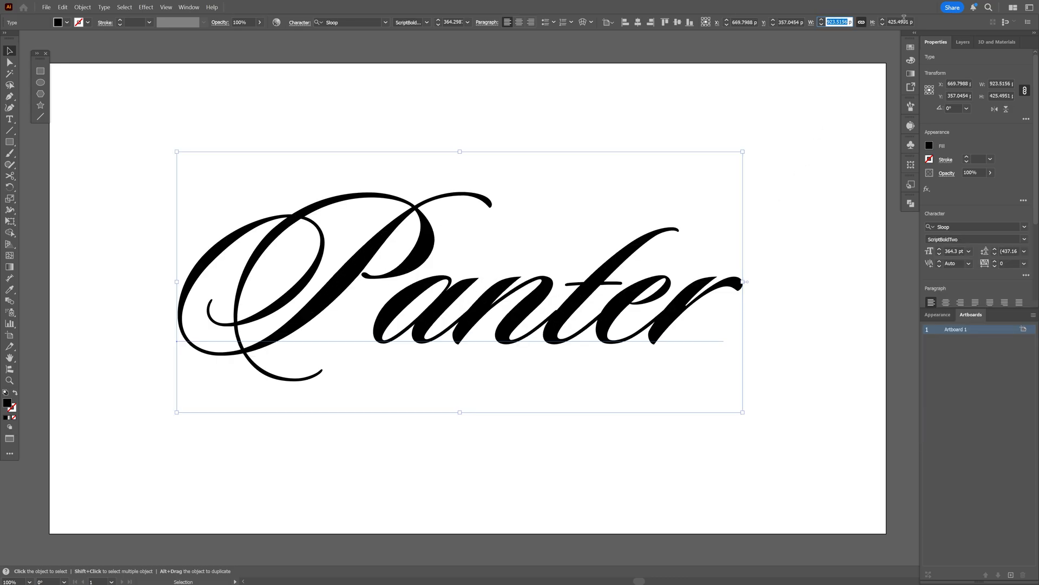
Convert the Panter text to outlines and unite the letter shapes with Pathfinder.
drag(903, 21, 888, 22)
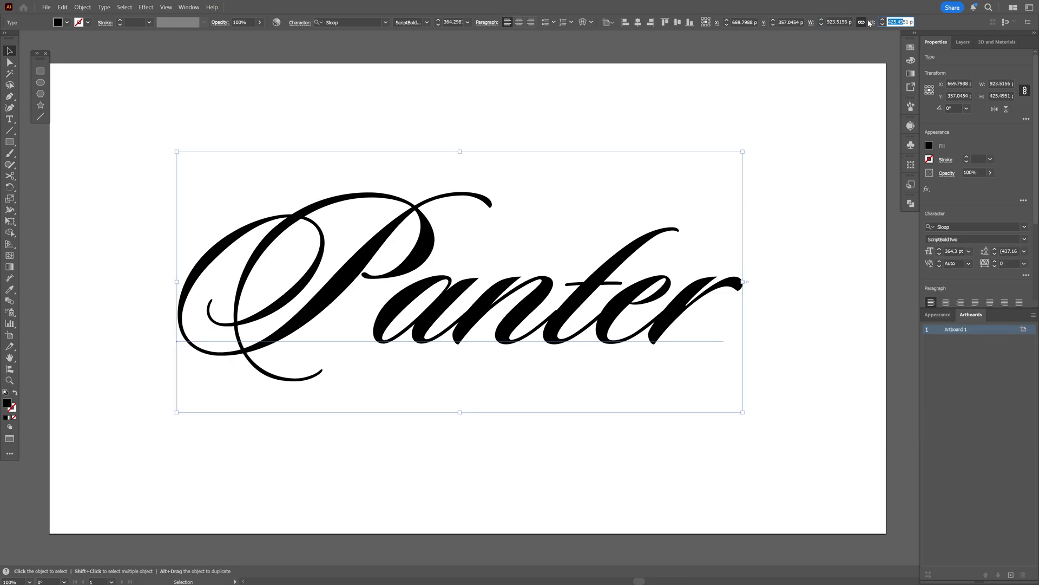
right_click(491, 268)
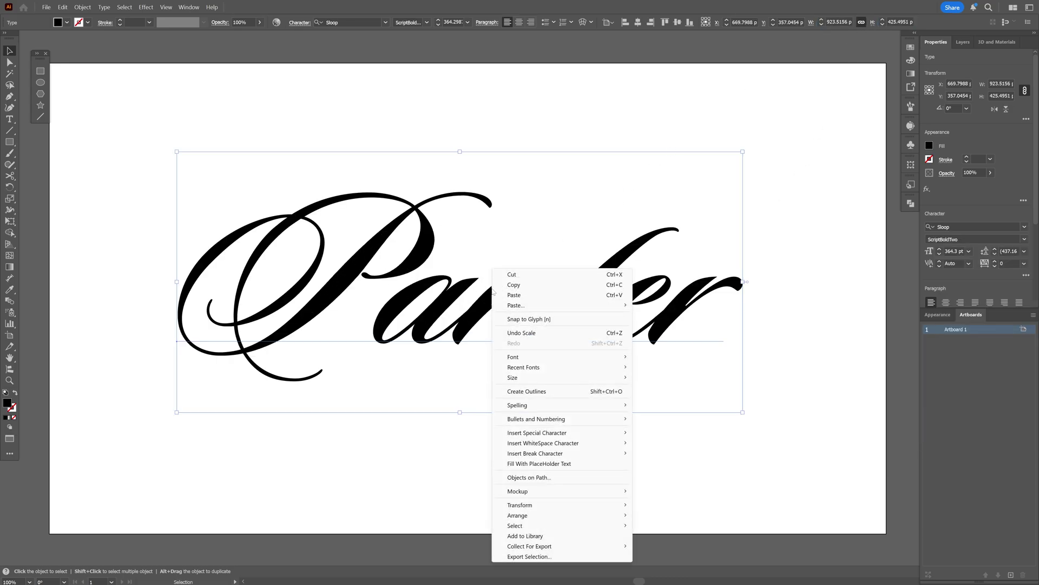
click(550, 396)
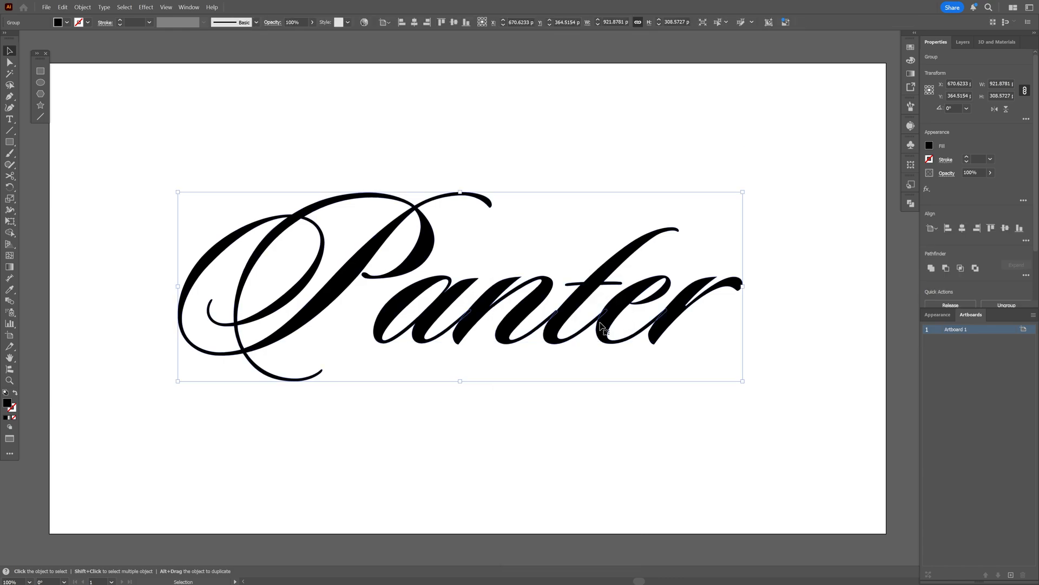
click(931, 268)
Rasterize the lettering at 300 ppi with a transparent background.
click(82, 7)
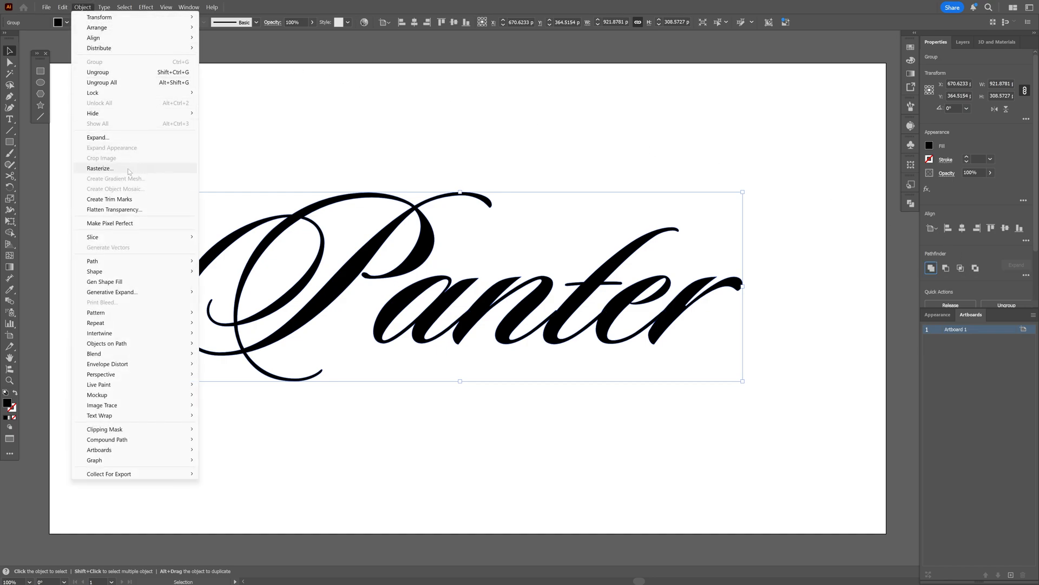
click(99, 168)
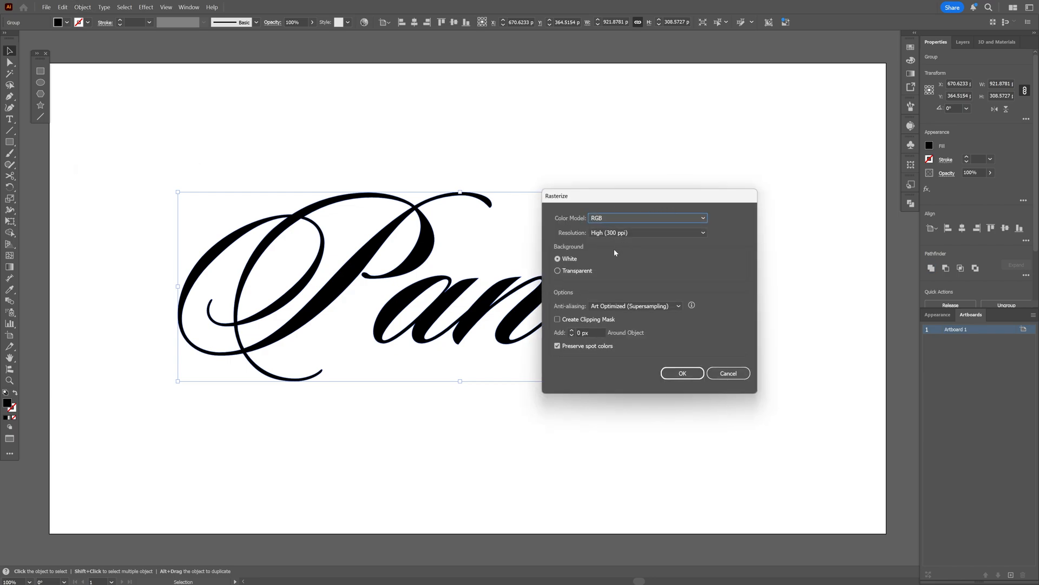
click(578, 272)
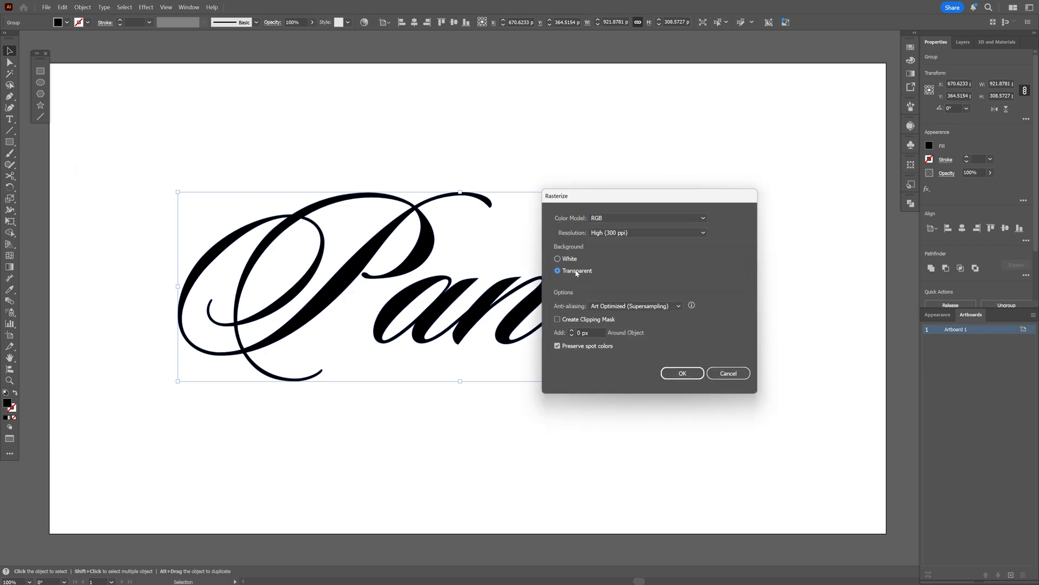
click(688, 374)
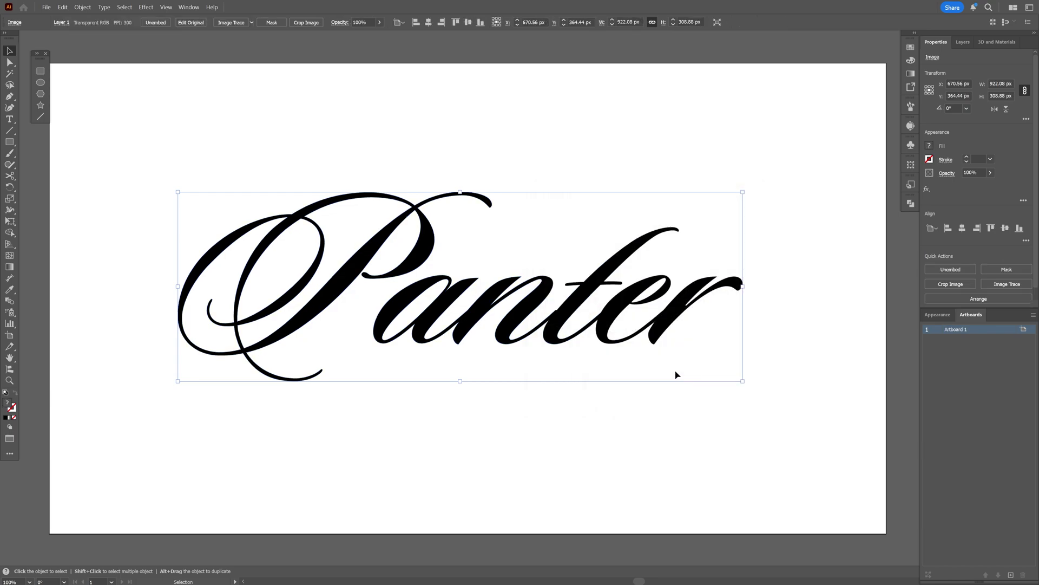
Start an object mosaic with 1 px horizontal and vertical tile spacing.
click(82, 7)
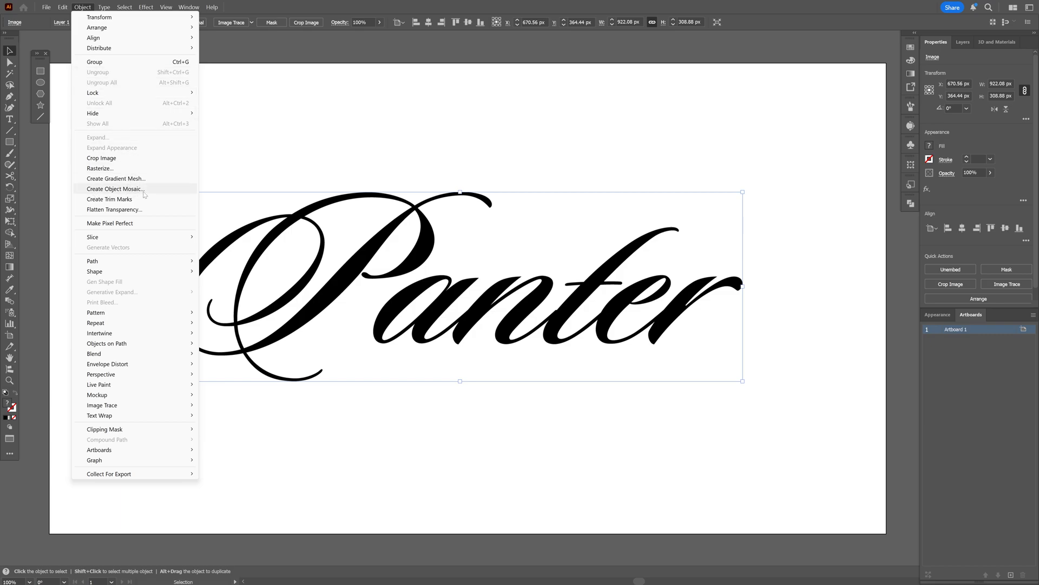
click(115, 189)
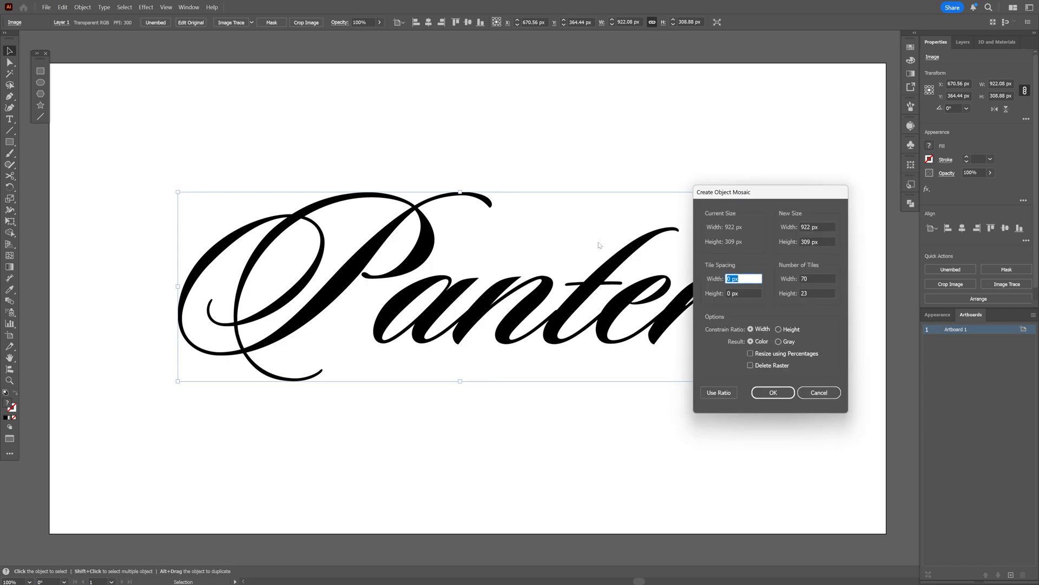
click(743, 278)
text(1)
key(Tab)
text(1)
click(742, 293)
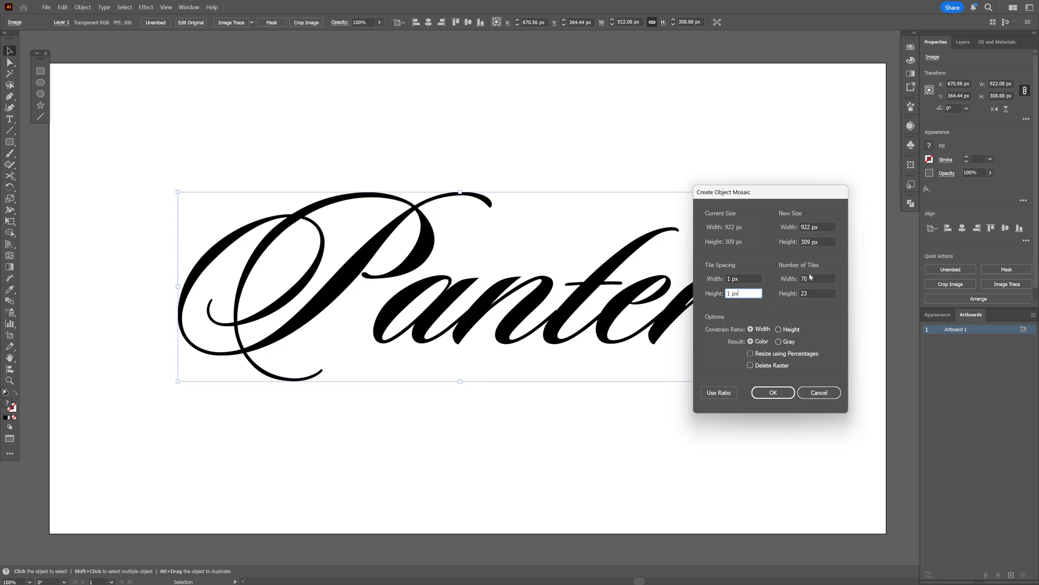
Set 85 tiles across, use the ratio to get 28 down, and generate the mosaic.
drag(819, 277, 796, 277)
text(85)
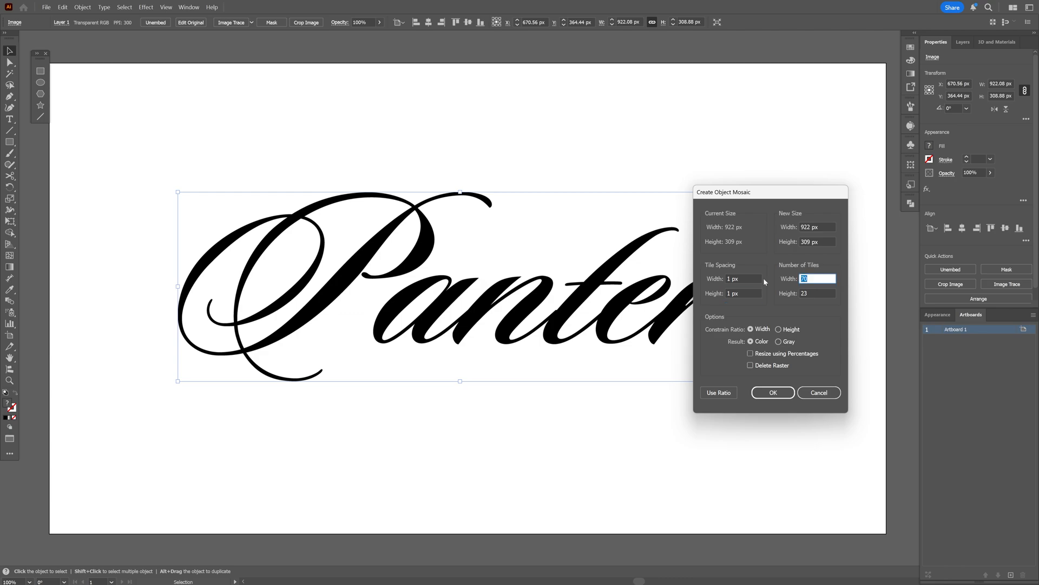
click(817, 293)
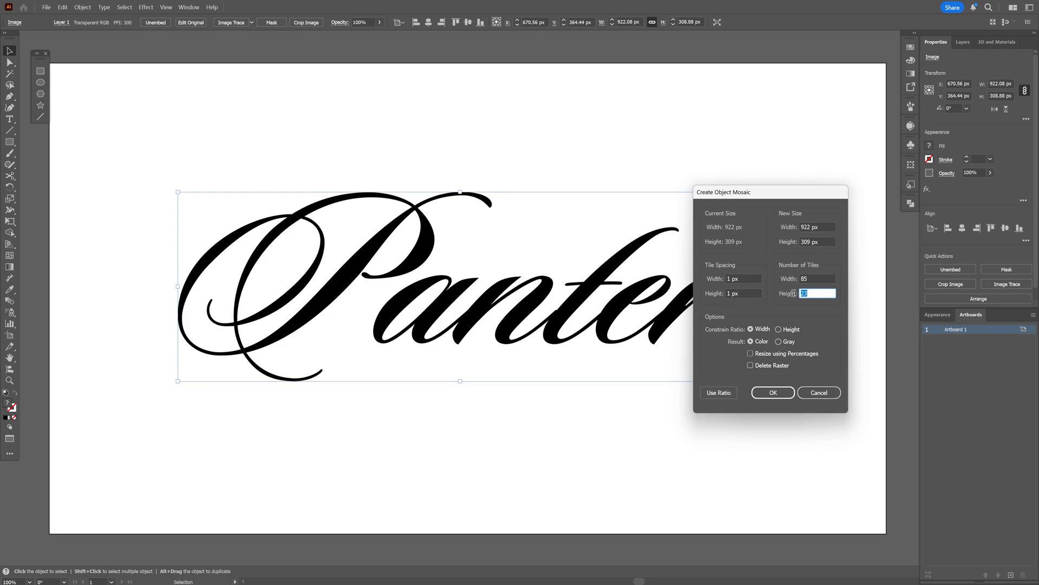
double_click(811, 280)
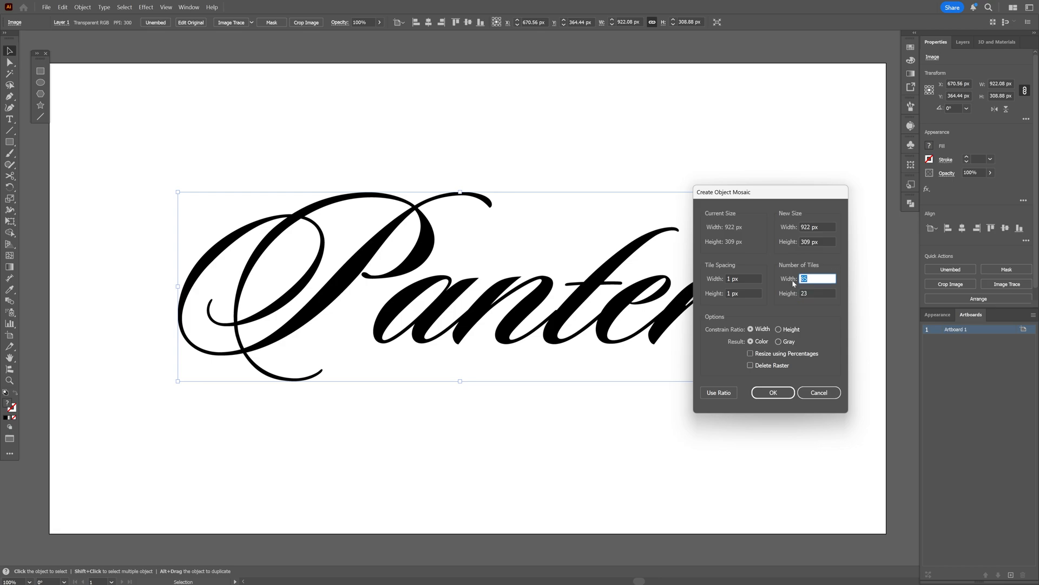
click(812, 292)
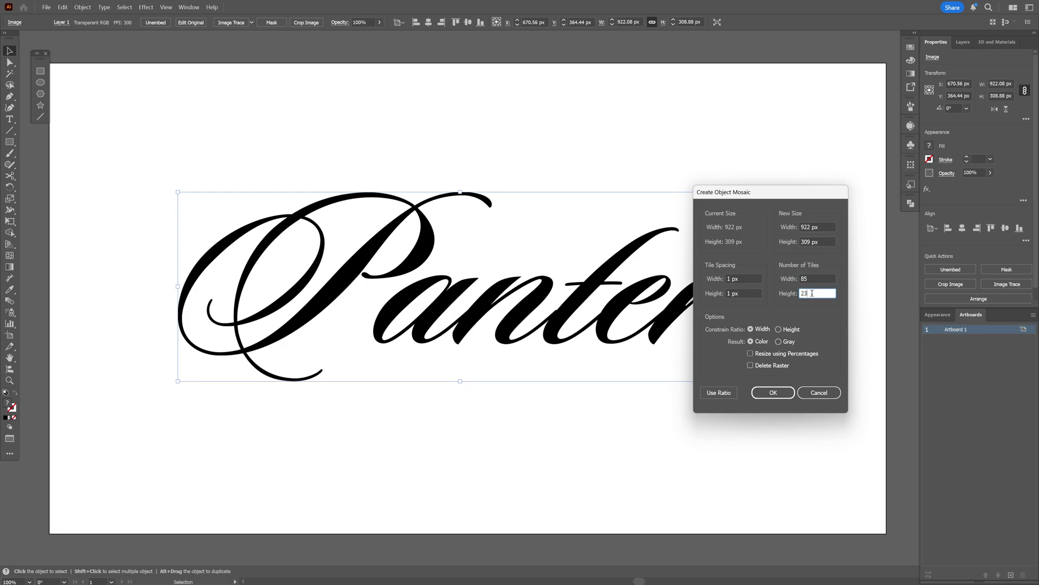
click(723, 393)
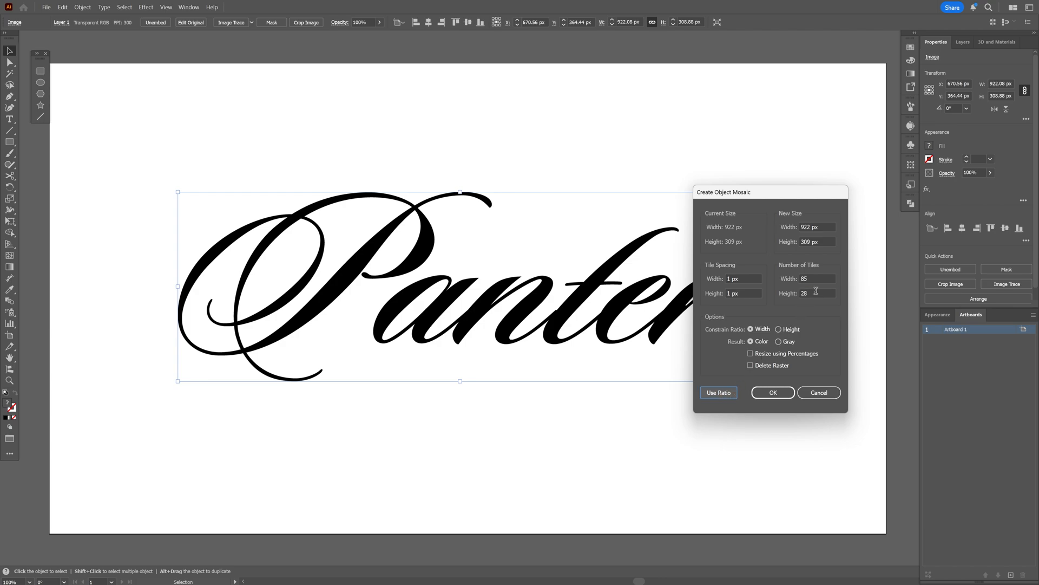
click(816, 293)
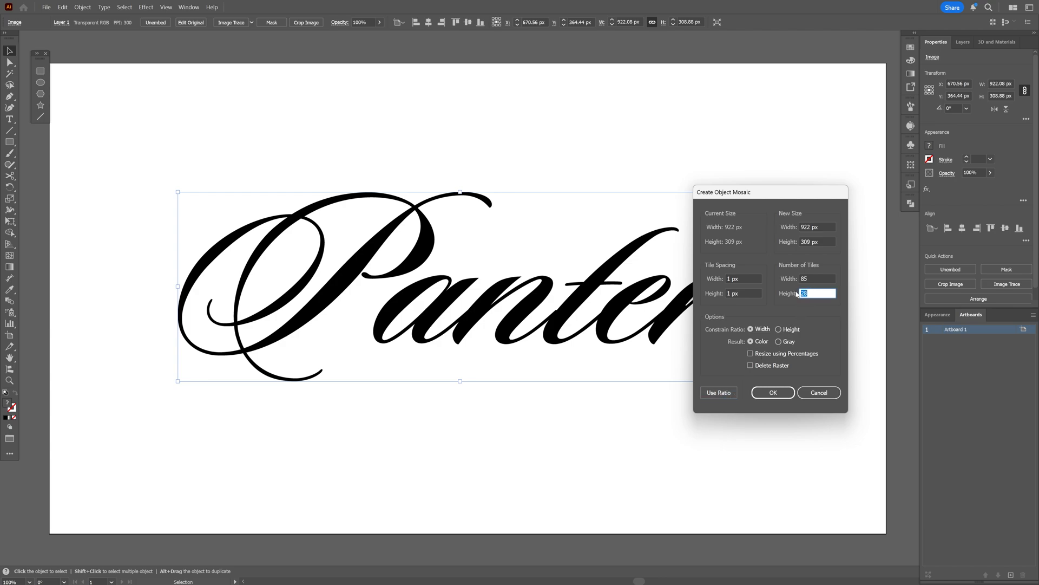
click(773, 392)
Delete the original rasterized lettering and move the mosaic back into place on the artboard.
drag(673, 334, 591, 354)
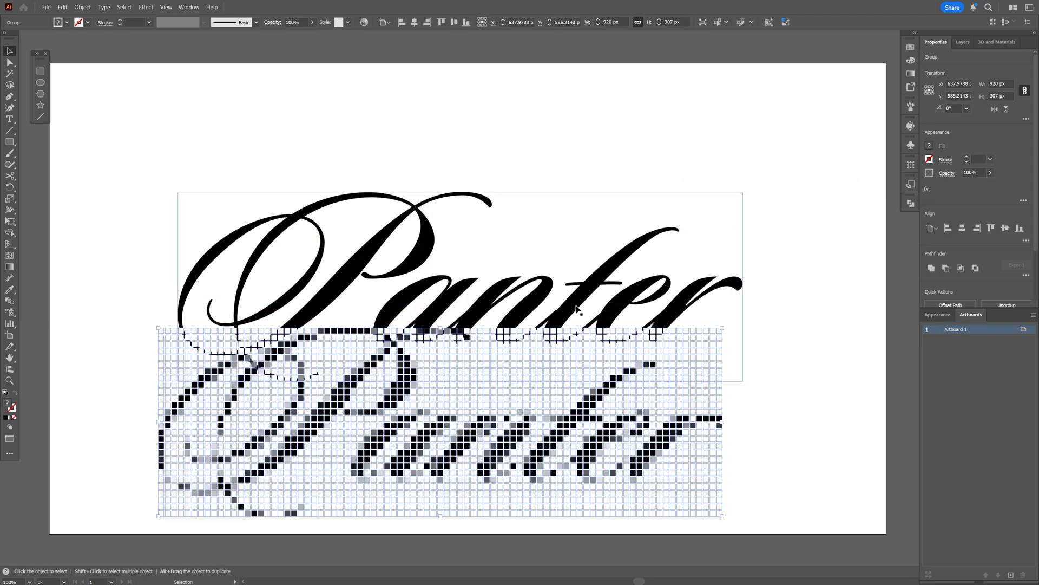
drag(590, 317, 591, 260)
key(Delete)
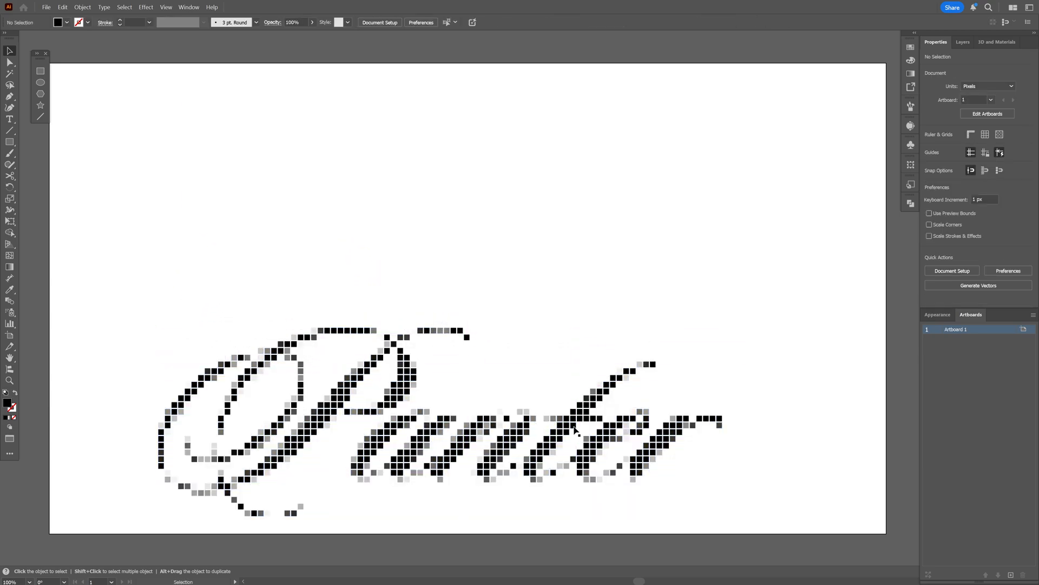
drag(587, 397, 593, 281)
Zoom and pan to inspect the mosaic and select it as a whole.
key(ctrl+plus)
click(455, 286)
key(ctrl+shift+a)
drag(500, 302, 493, 319)
scroll(498, 276, up, 5)
scroll(498, 250, up, 3)
click(498, 250)
scroll(498, 250, down, 2)
scroll(498, 250, down, 5)
key(ctrl+shift+a)
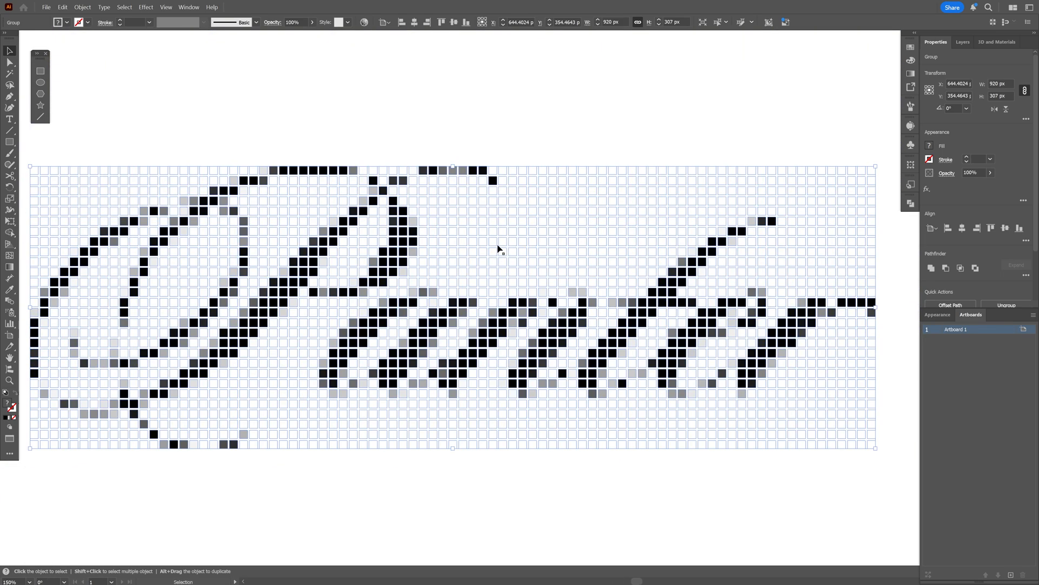
Ungroup the mosaic tiles and pick out a single blank white tile.
right_click(498, 250)
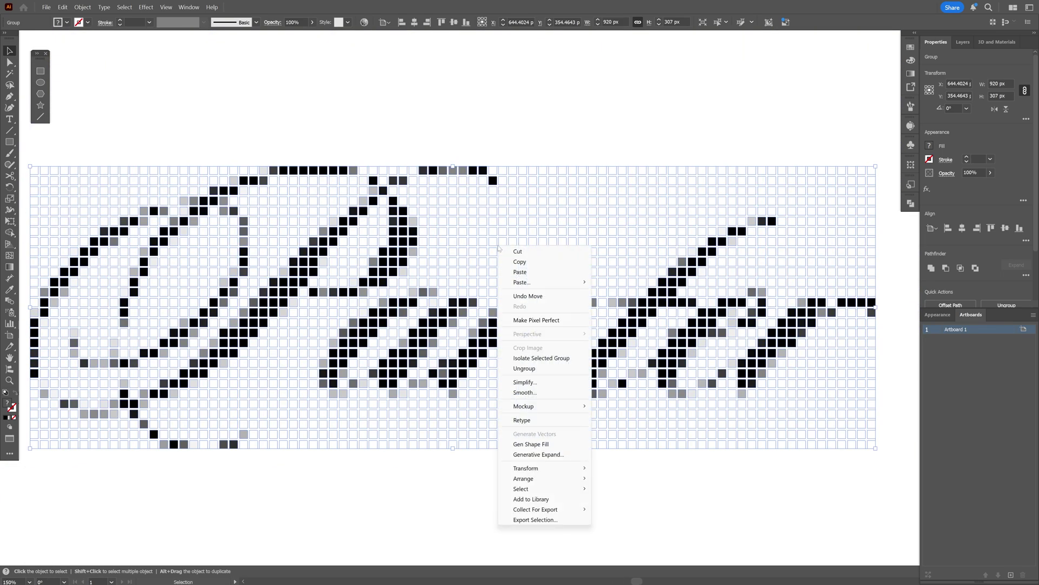
click(525, 369)
click(545, 182)
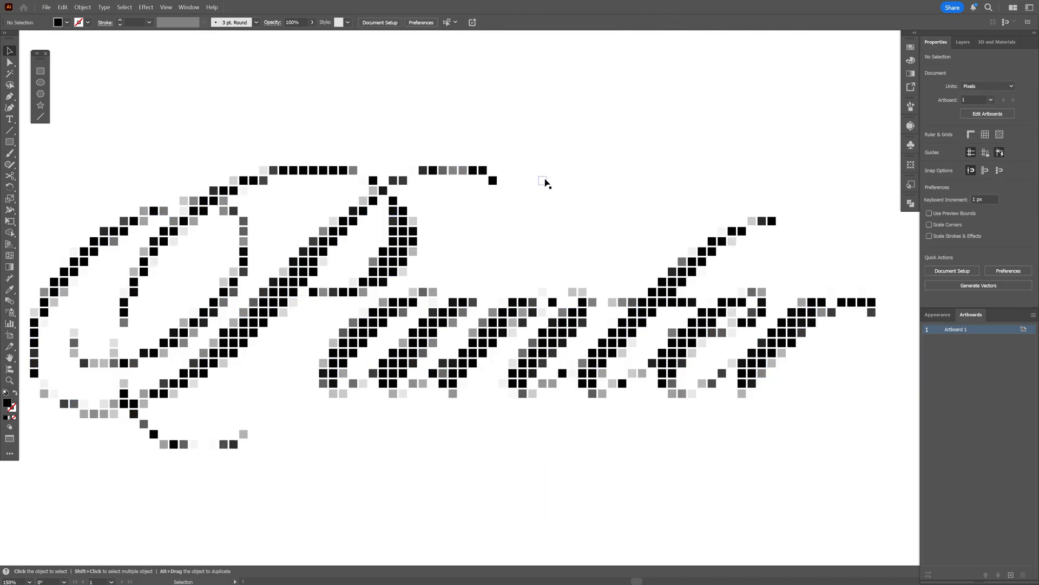
mouse_move(537, 153)
mouse_down()
mouse_move(568, 186)
mouse_move(559, 194)
mouse_up()
scroll(554, 175, up, 5)
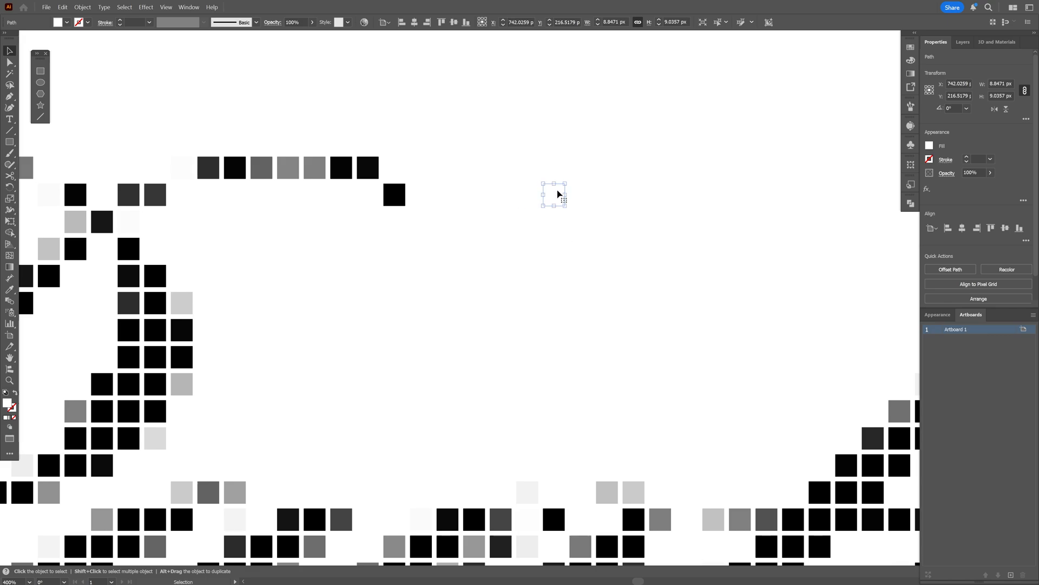
key(ctrl+z)
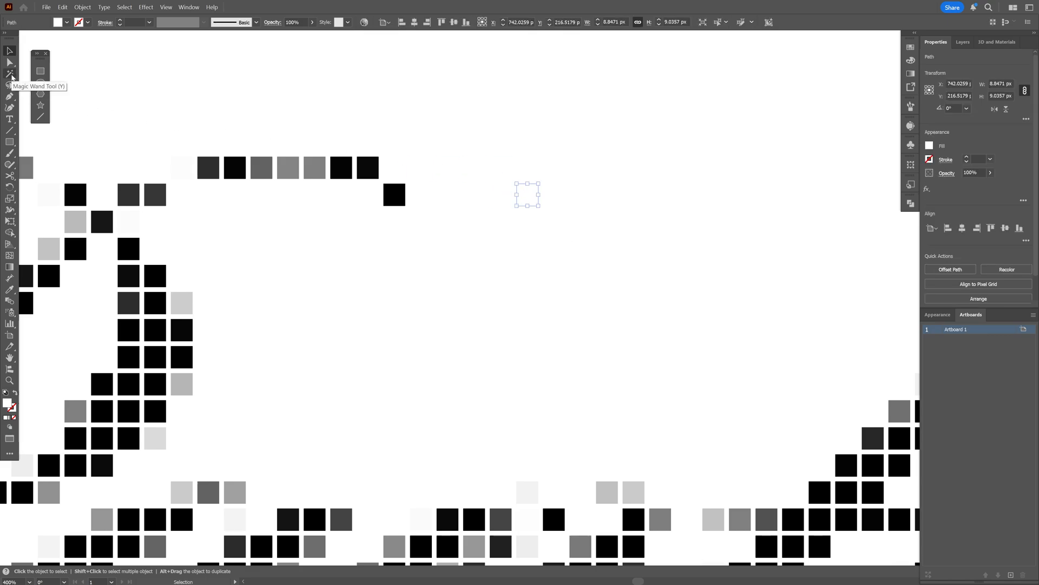
Select all the white squares with the Magic Wand and delete them.
click(12, 76)
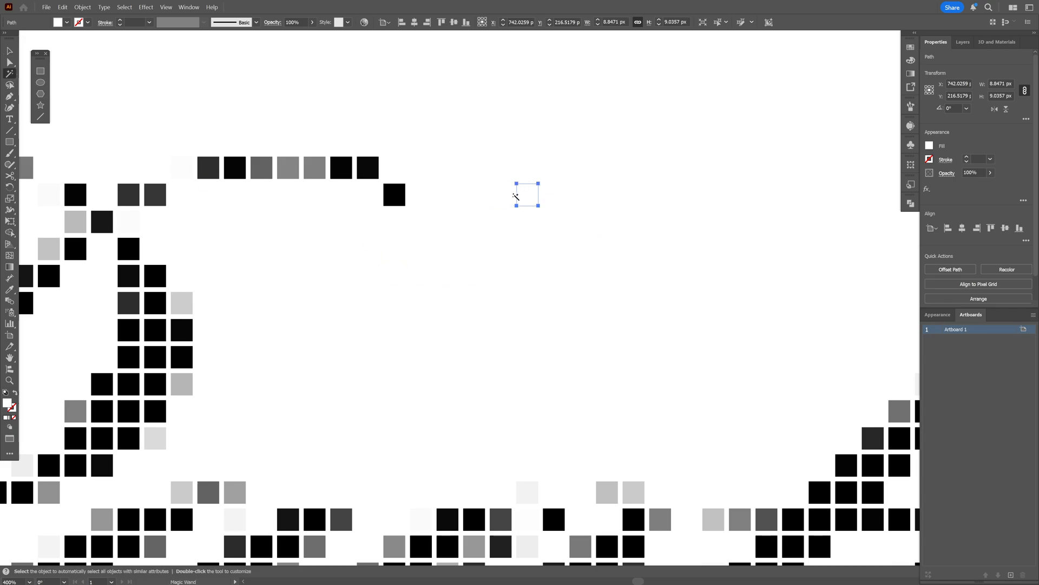
click(529, 195)
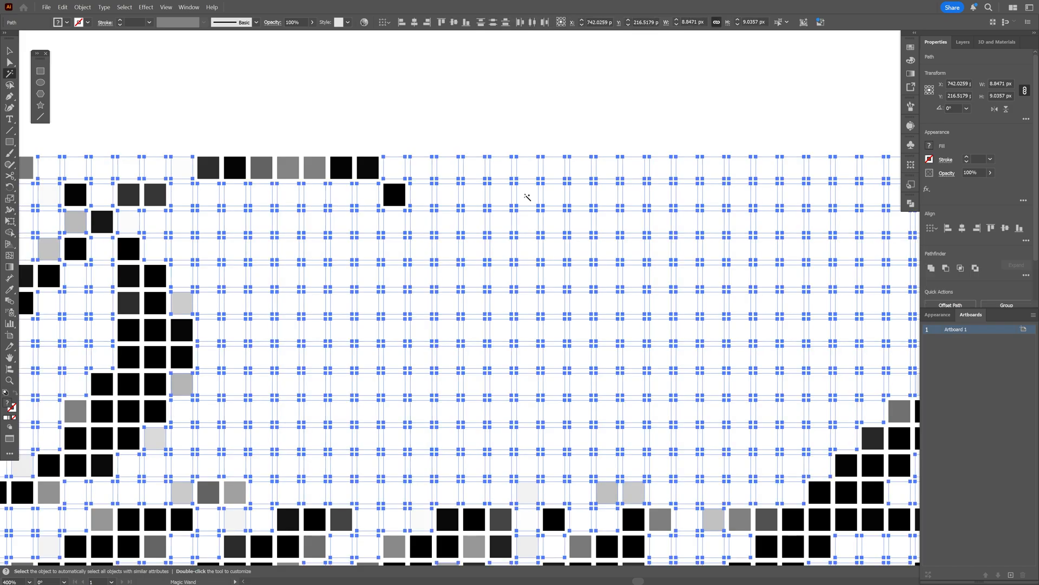
scroll(545, 307, down, 5)
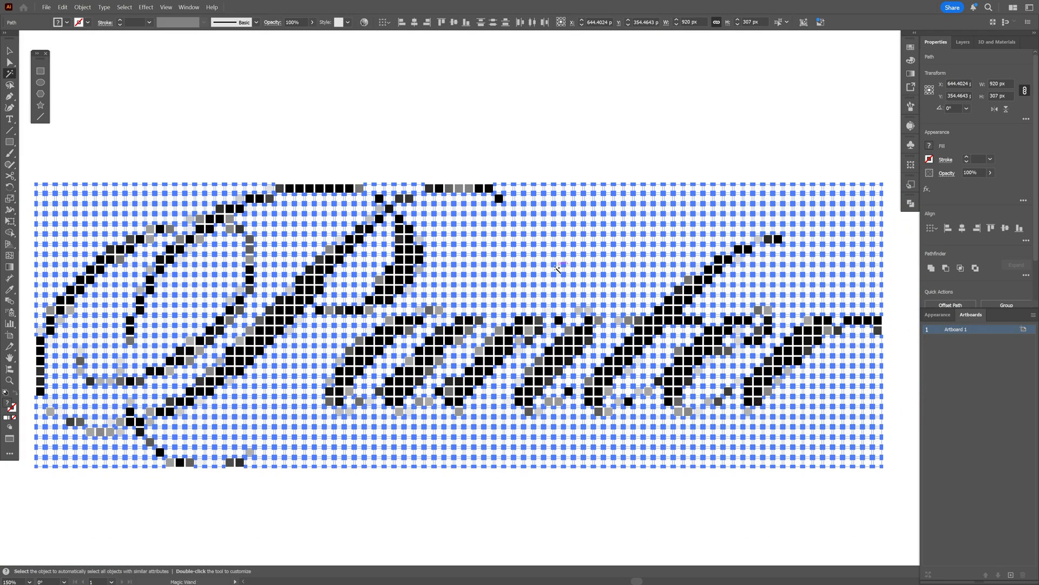
key(Delete)
Select all remaining gray squares and fill them solid black.
key(v)
key(ctrl+0)
drag(128, 171, 723, 365)
scroll(515, 290, up, 3)
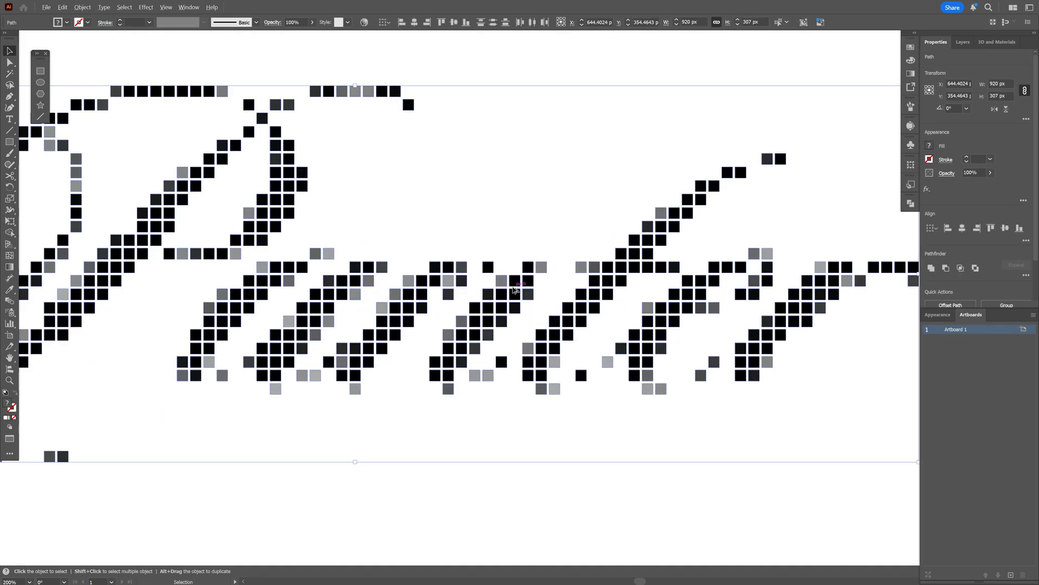
click(930, 146)
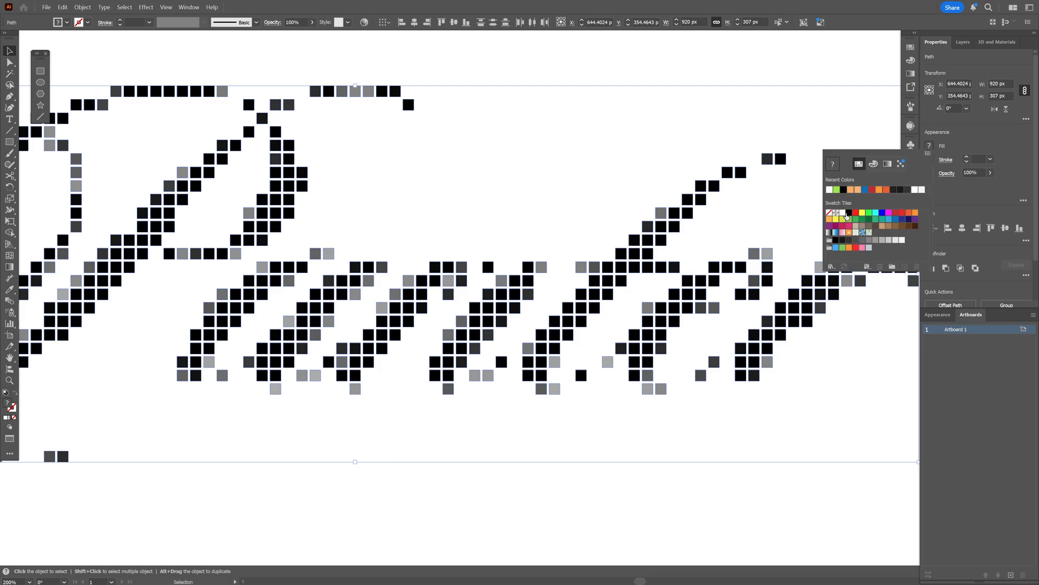
click(847, 216)
scroll(526, 300, down, 3)
Select the squares along the top strokes and try editing their corners directly.
click(526, 300)
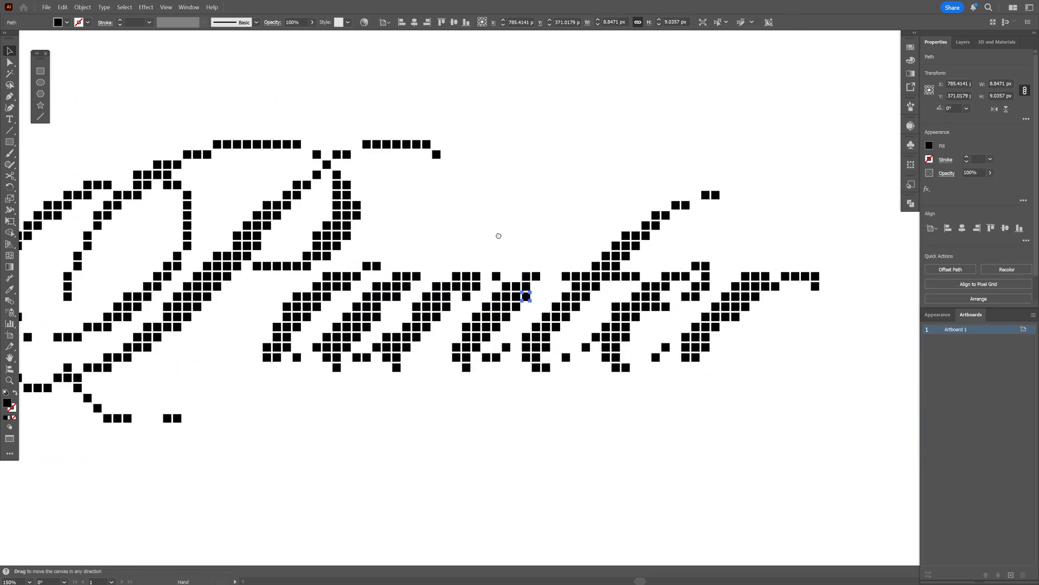
scroll(526, 301, up, 2)
scroll(256, 139, up, 2)
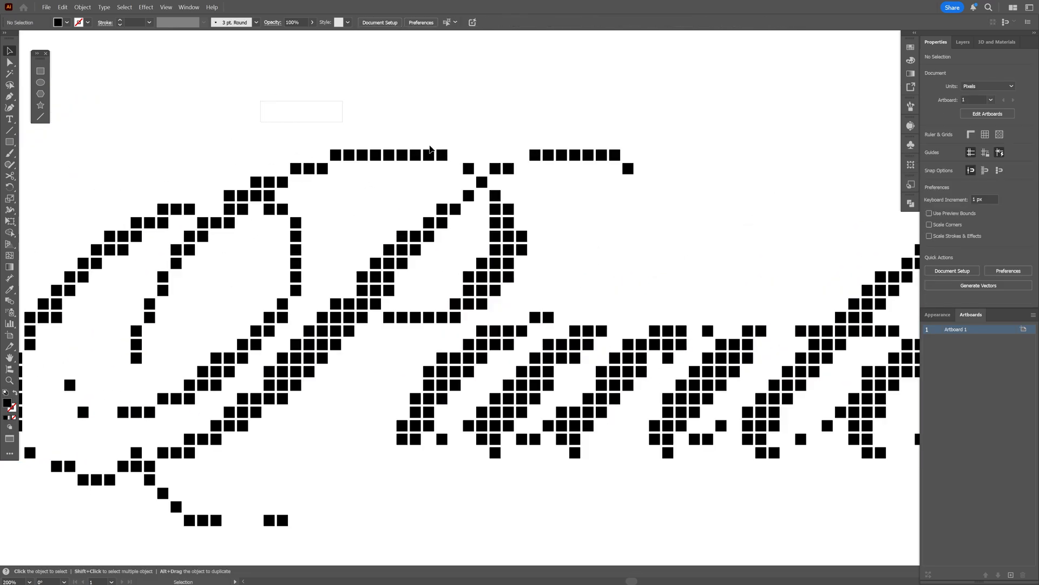
drag(260, 101, 560, 185)
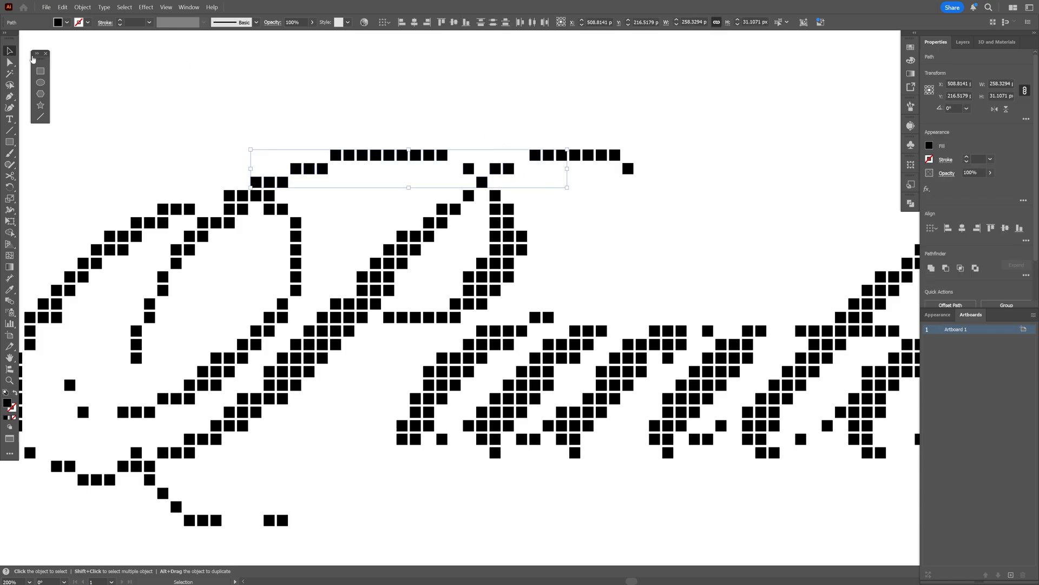
click(12, 63)
scroll(359, 133, up, 2)
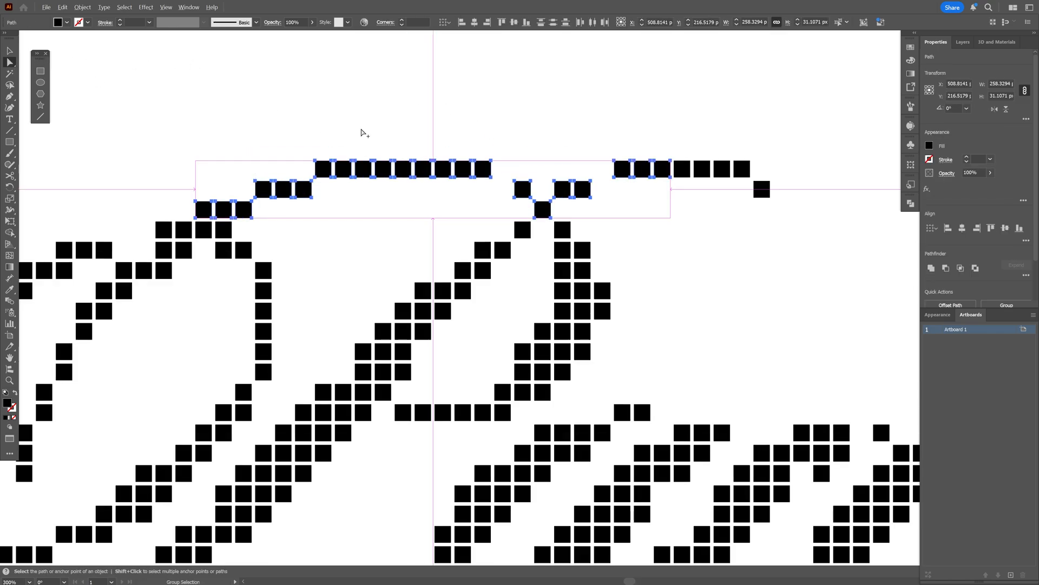
scroll(423, 159, up, 2)
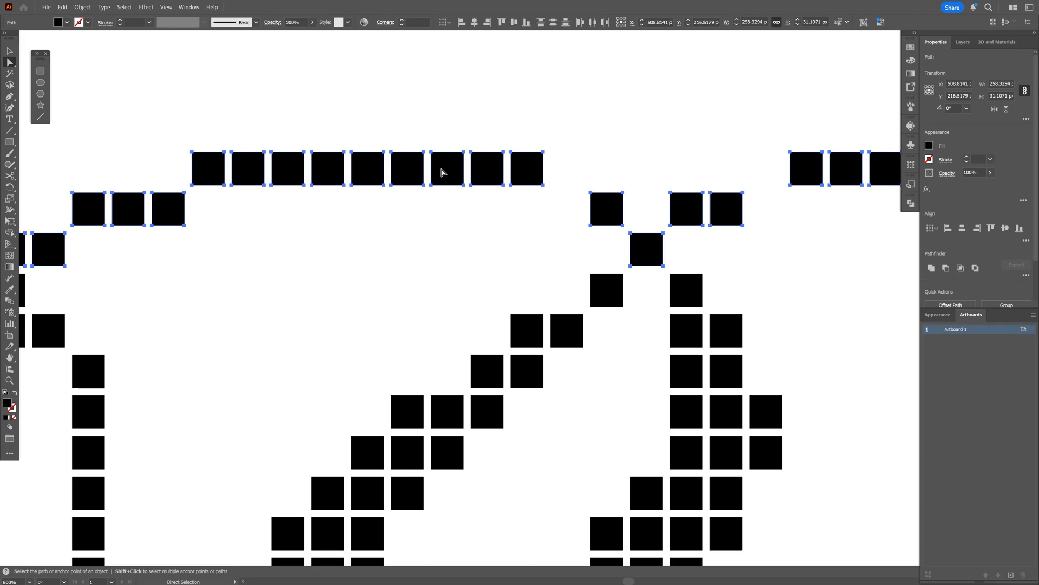
scroll(441, 172, down, 3)
key(v)
scroll(527, 241, down, 1)
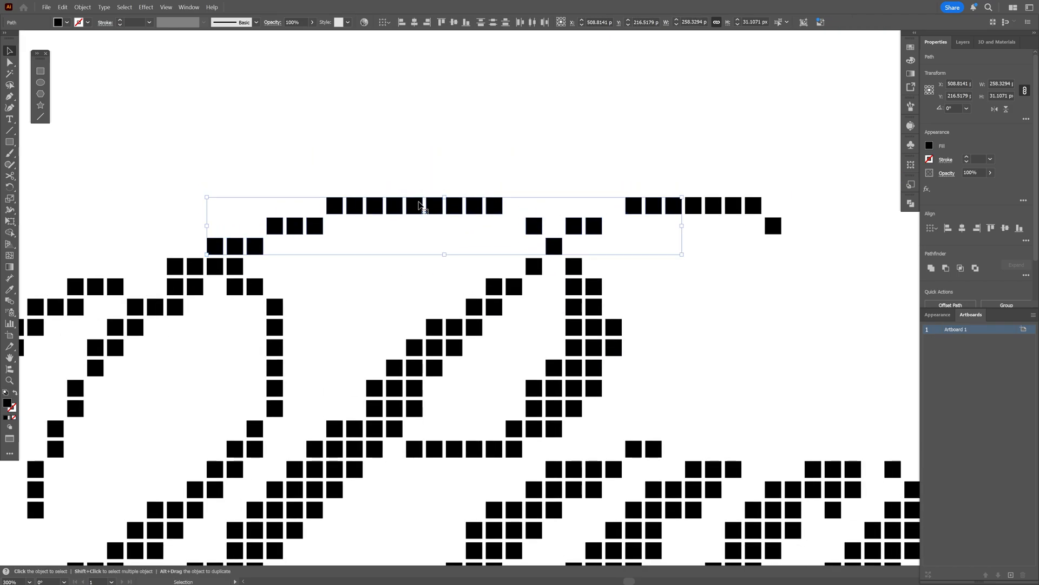
scroll(365, 192, up, 1)
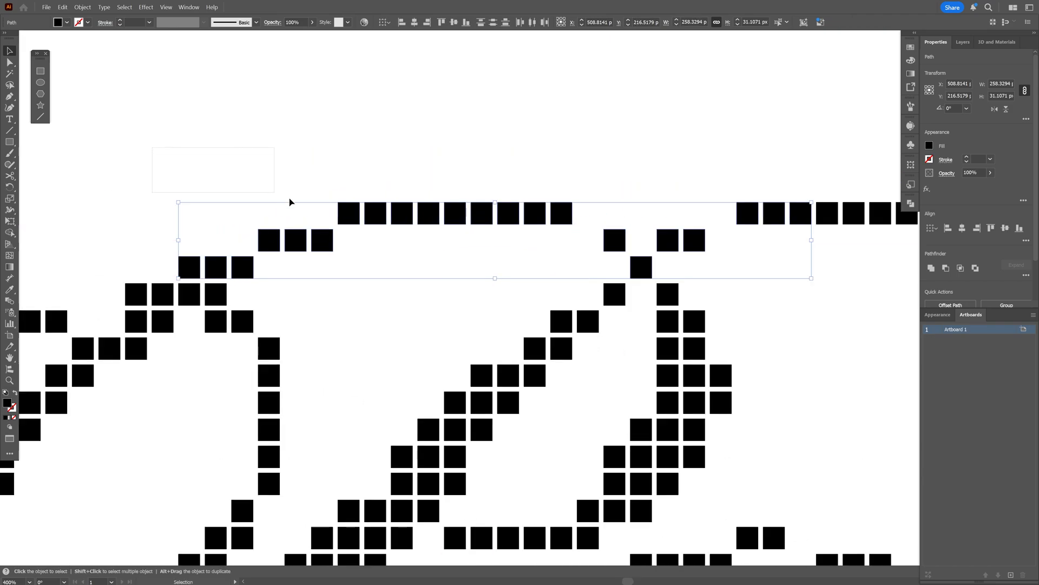
Round the nine leftmost top squares into circles using the live-corner widget.
drag(154, 150, 416, 281)
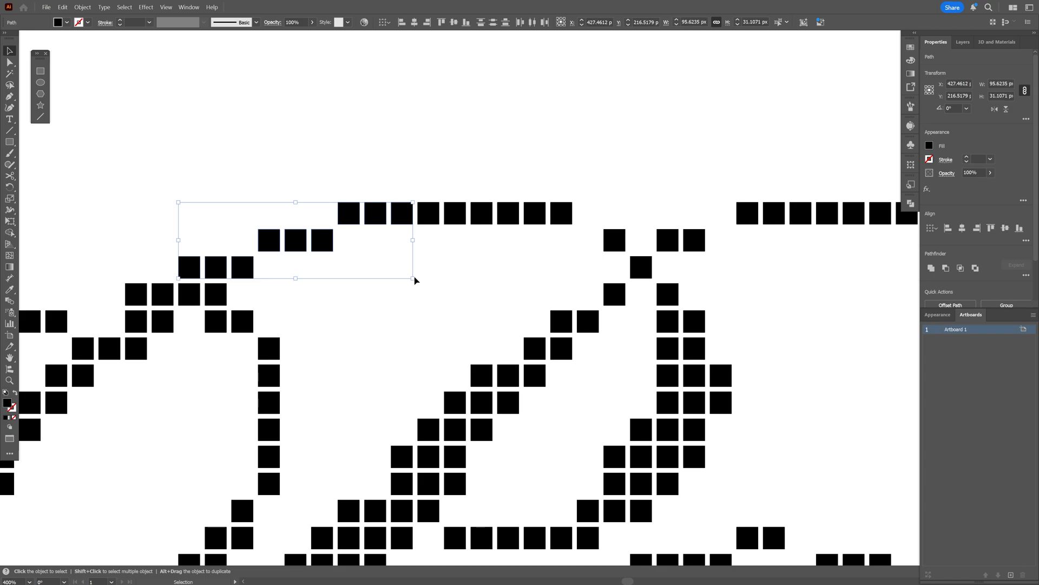
click(11, 61)
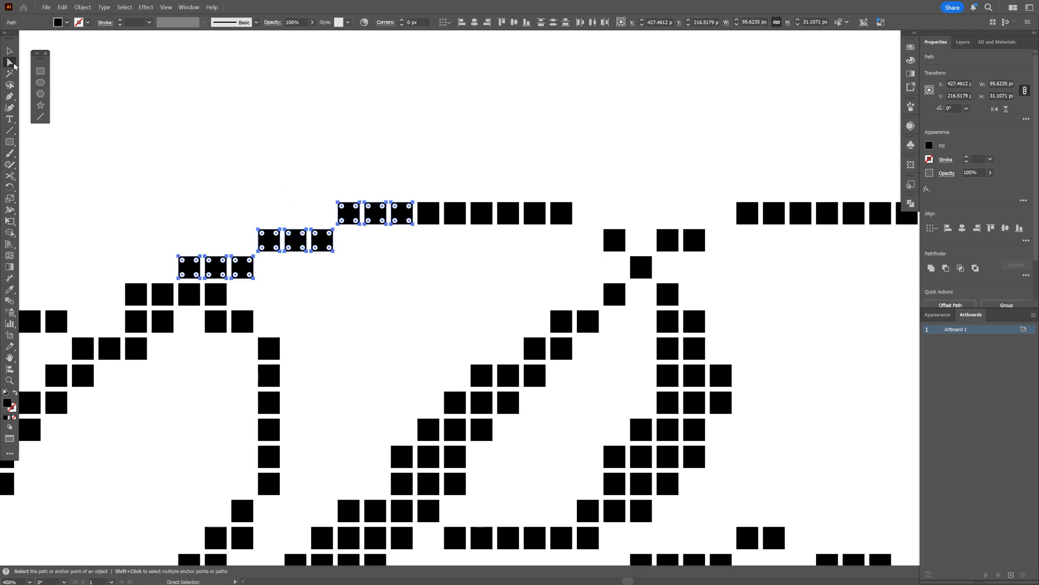
scroll(209, 213, up, 1)
scroll(209, 212, up, 1)
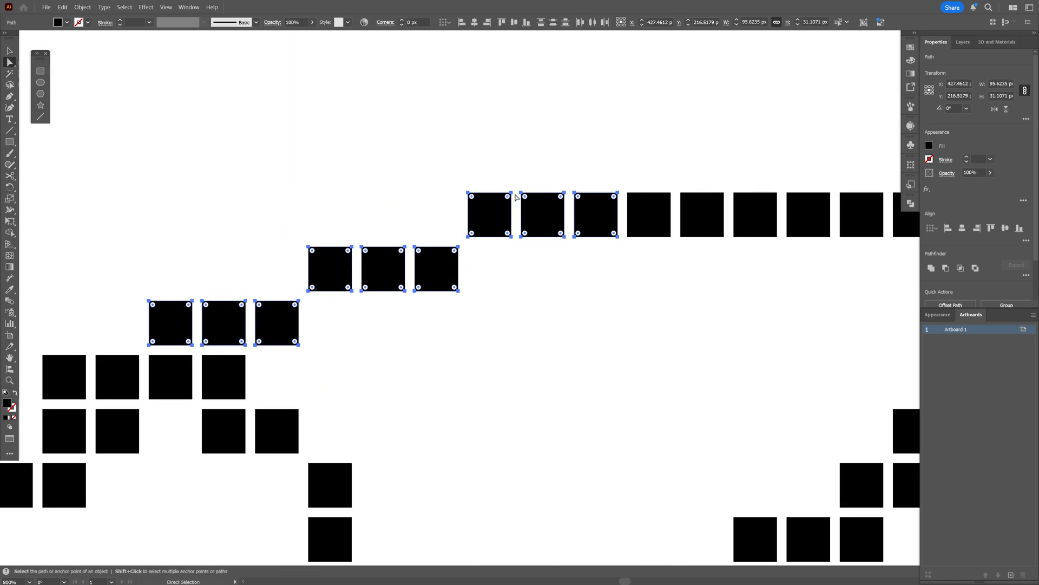
drag(510, 198, 490, 216)
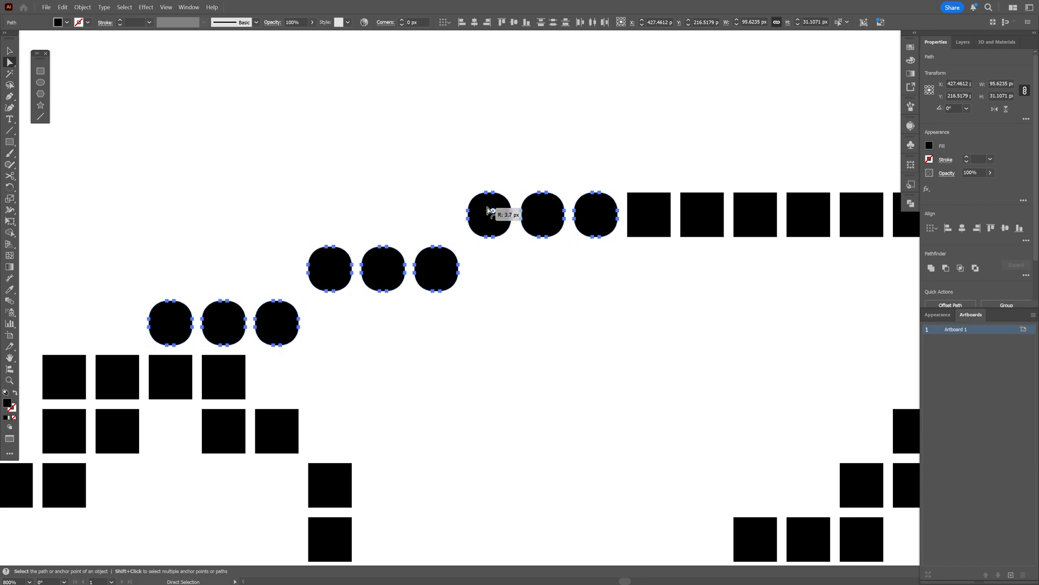
click(524, 274)
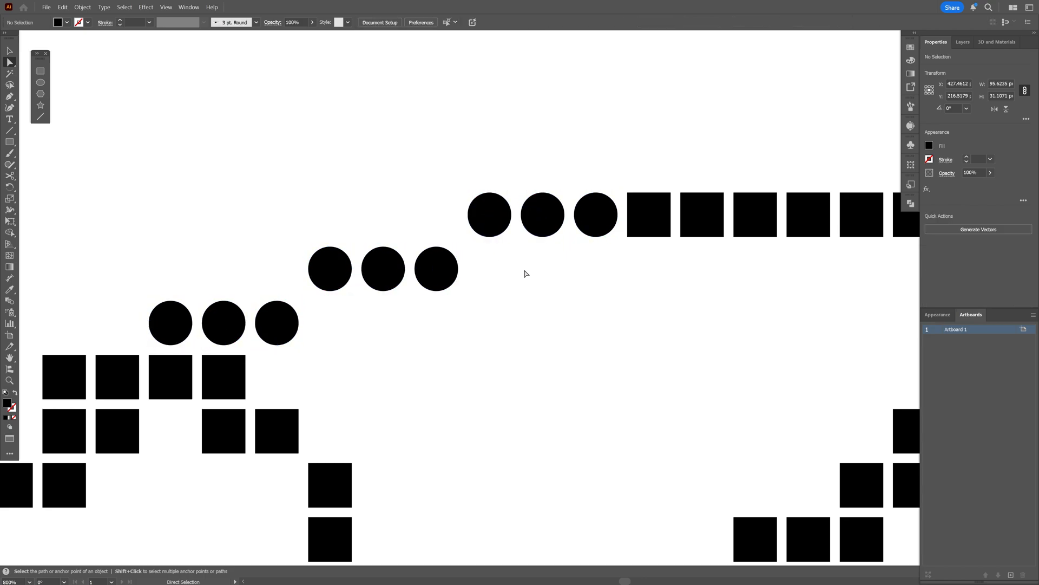
scroll(525, 273, down, 1)
scroll(488, 268, down, 1)
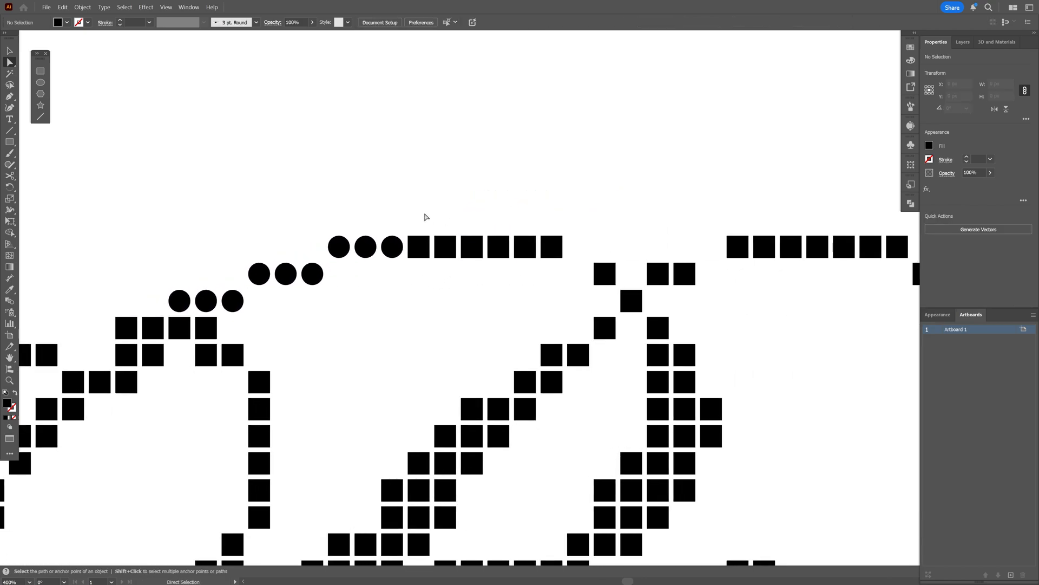
scroll(425, 217, right, 2)
Round more squares along the top row and the second letter's arch into dots.
key(v)
mouse_move(330, 224)
mouse_down()
mouse_move(473, 235)
mouse_move(603, 276)
mouse_move(554, 249)
mouse_up()
key(a)
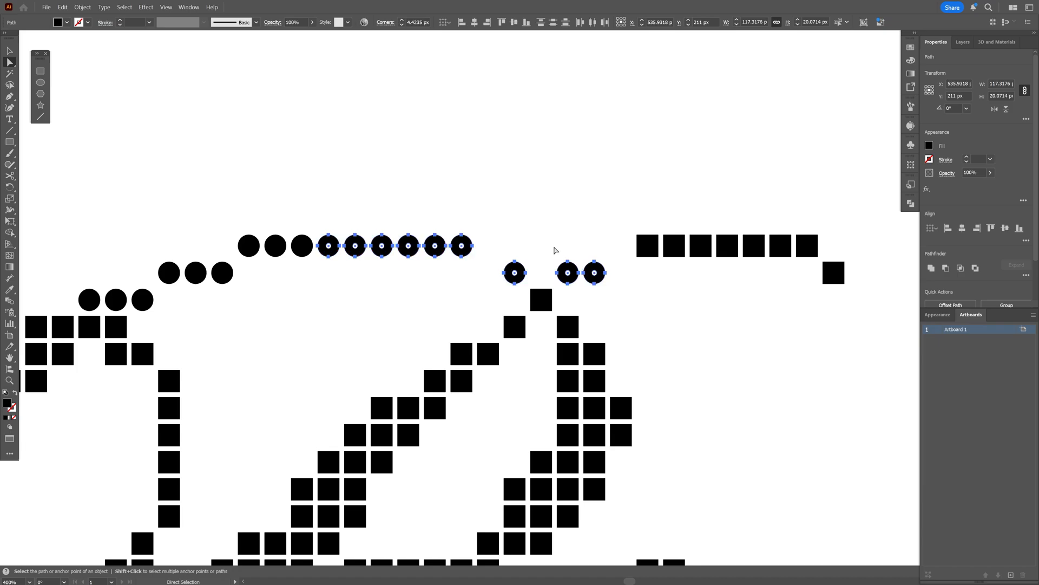
scroll(555, 249, down, 2)
key(v)
drag(619, 242, 449, 323)
scroll(536, 292, up, 2)
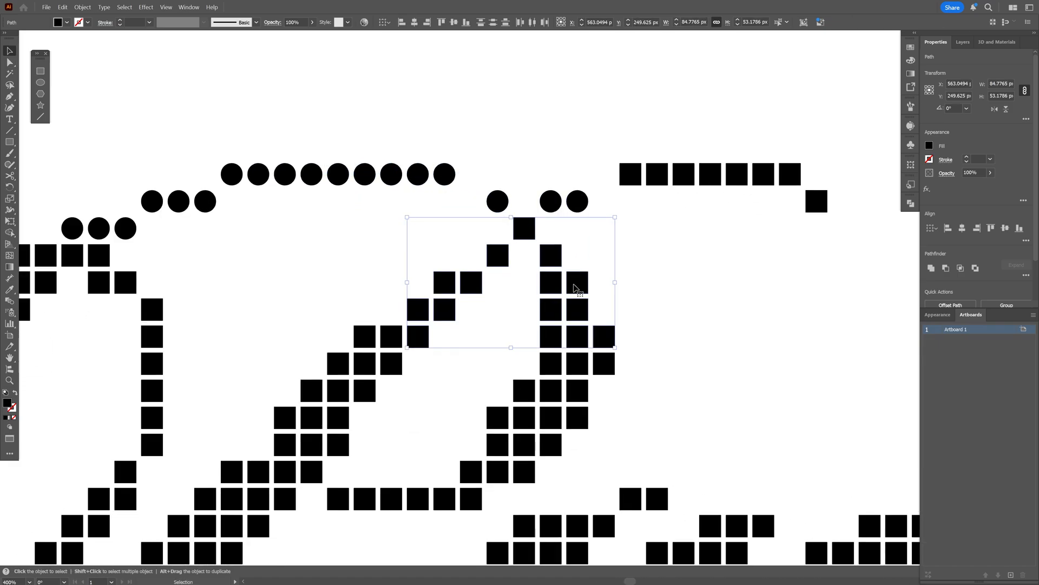
key(a)
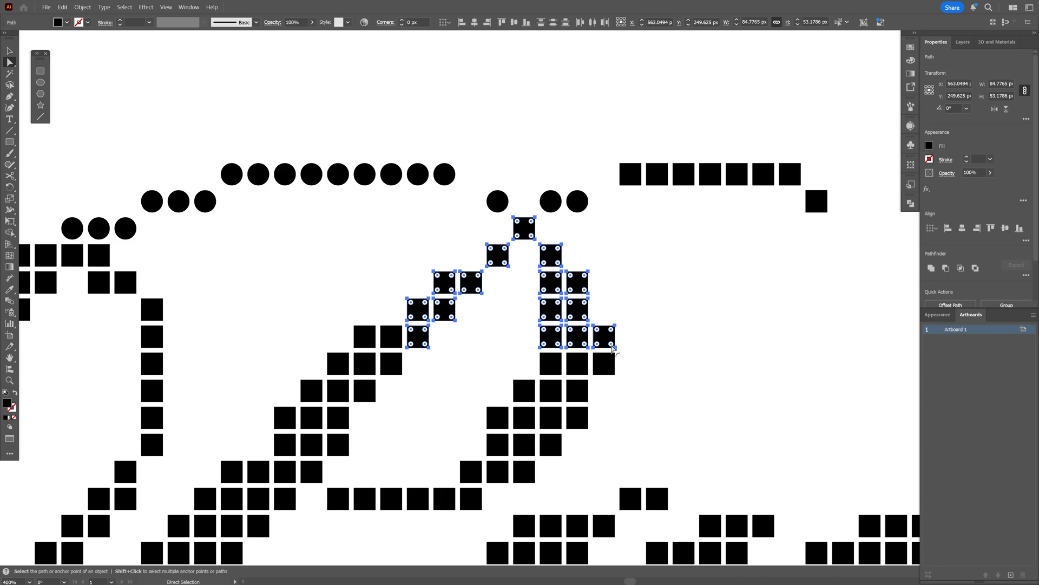
scroll(618, 349, down, 3)
Round the block of squares below the arch and select the squares beneath the column of dots.
key(space)
key(v)
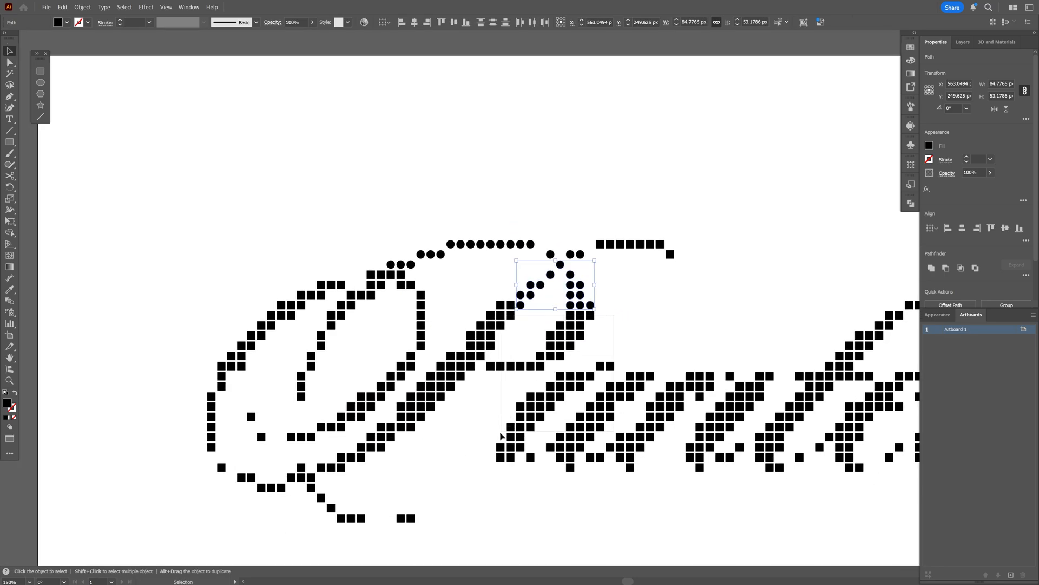
click(486, 455)
scroll(528, 390, up, 3)
key(a)
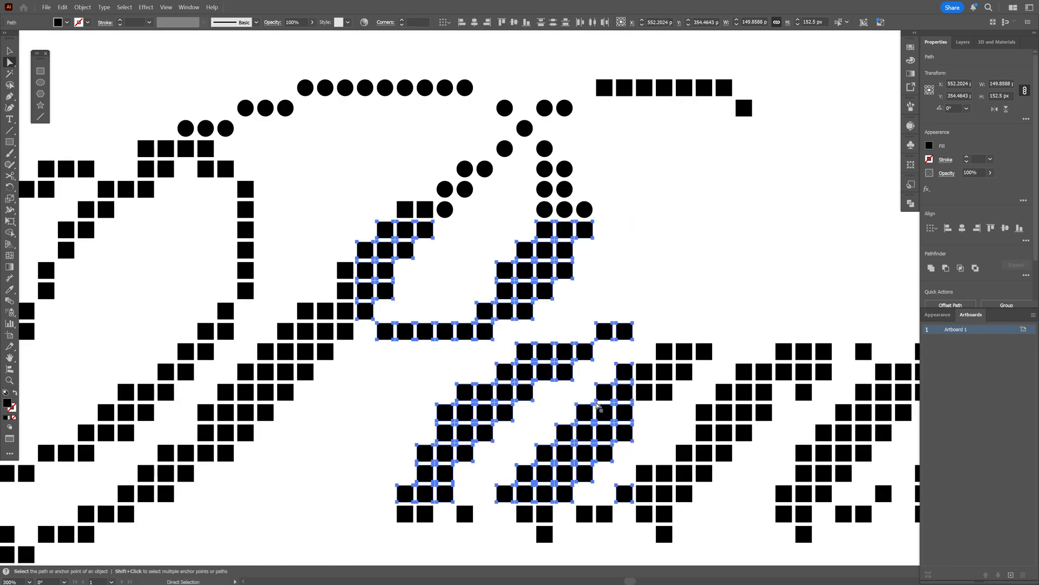
scroll(597, 407, up, 2)
scroll(597, 406, up, 2)
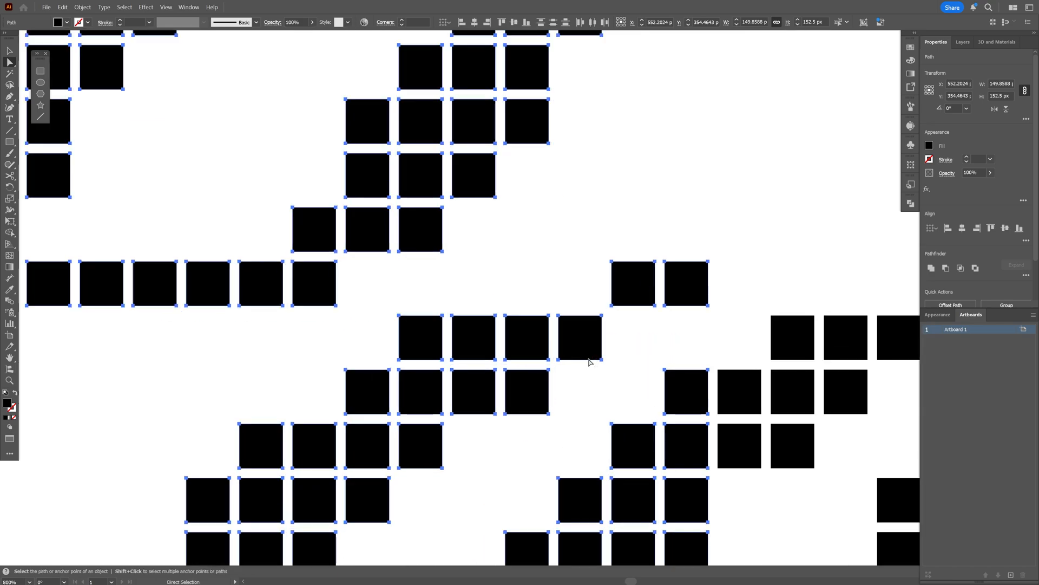
click(590, 363)
scroll(590, 362, down, 2)
scroll(589, 363, down, 1)
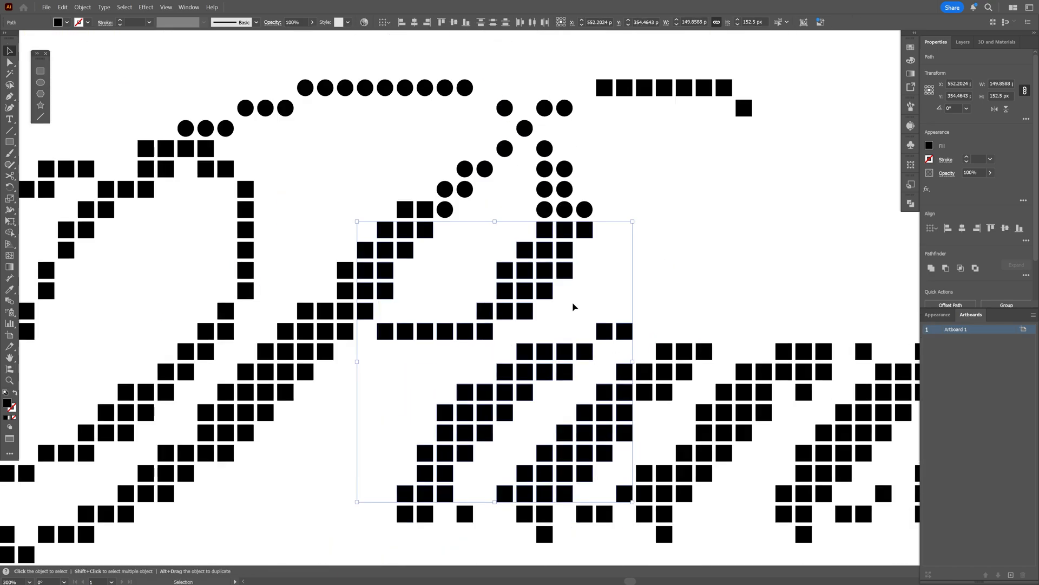
scroll(579, 305, down, 1)
scroll(579, 305, up, 1)
scroll(580, 304, up, 1)
scroll(579, 312, up, 1)
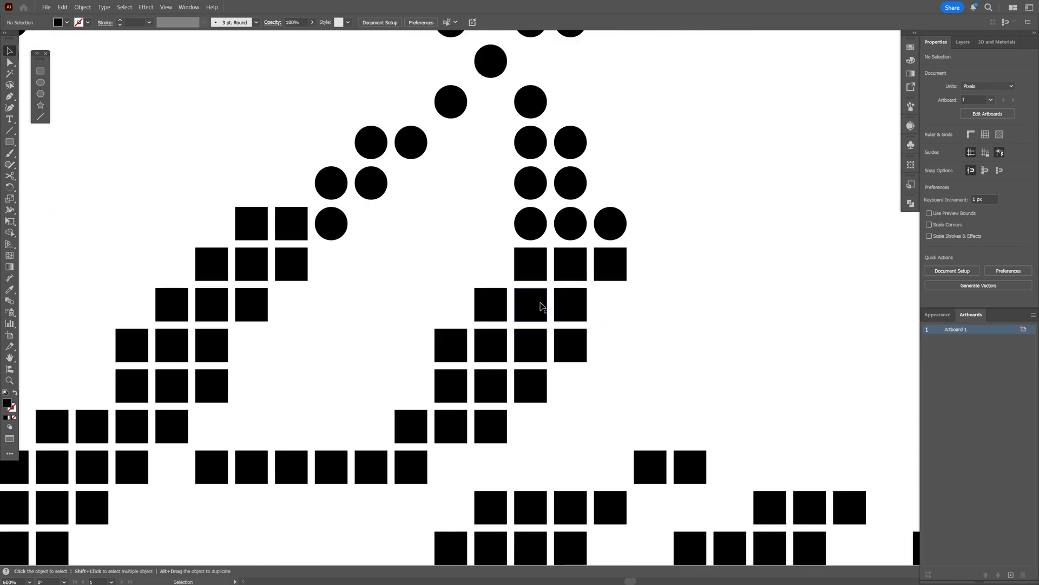
drag(650, 255, 438, 362)
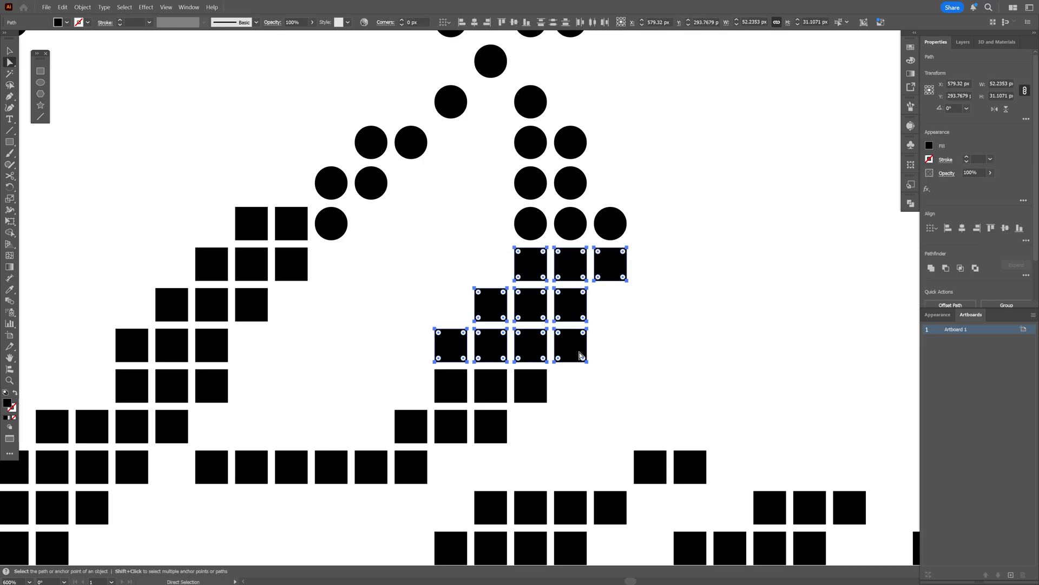
scroll(589, 420, down, 3)
Round a vertical column of six squares and the top cluster into circles.
drag(590, 420, 553, 168)
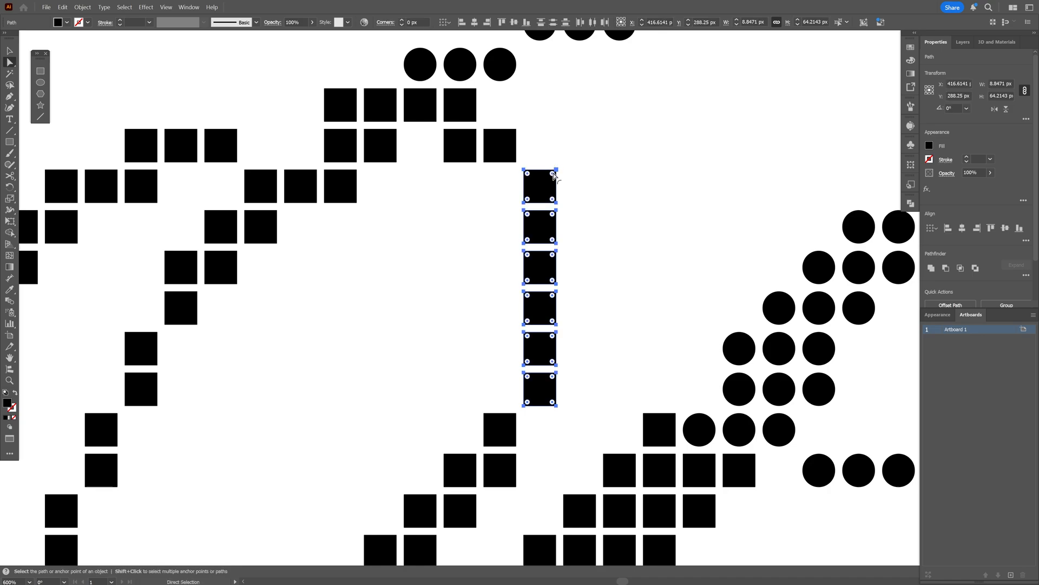
drag(554, 177, 540, 191)
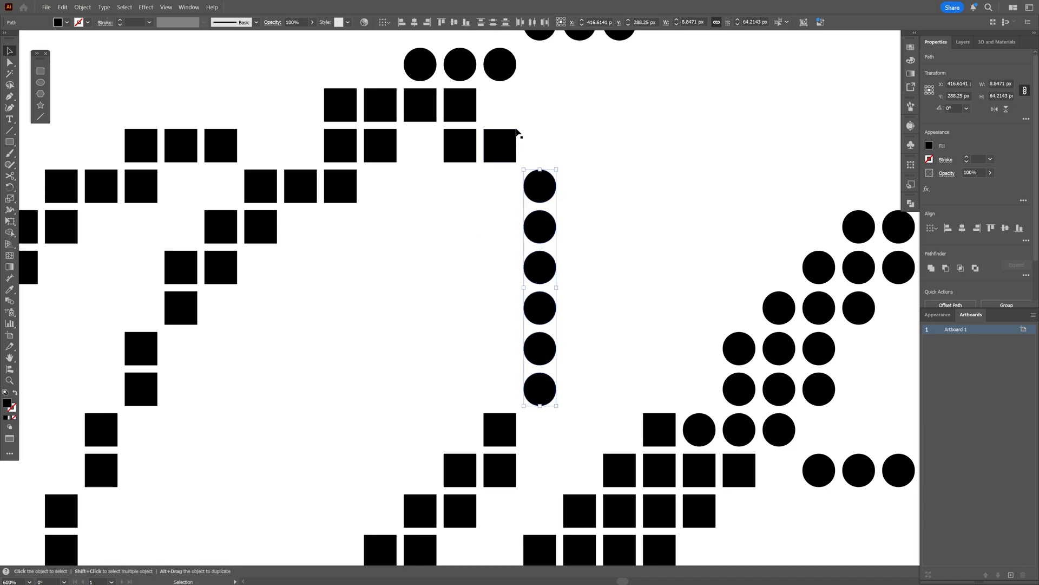
click(333, 150)
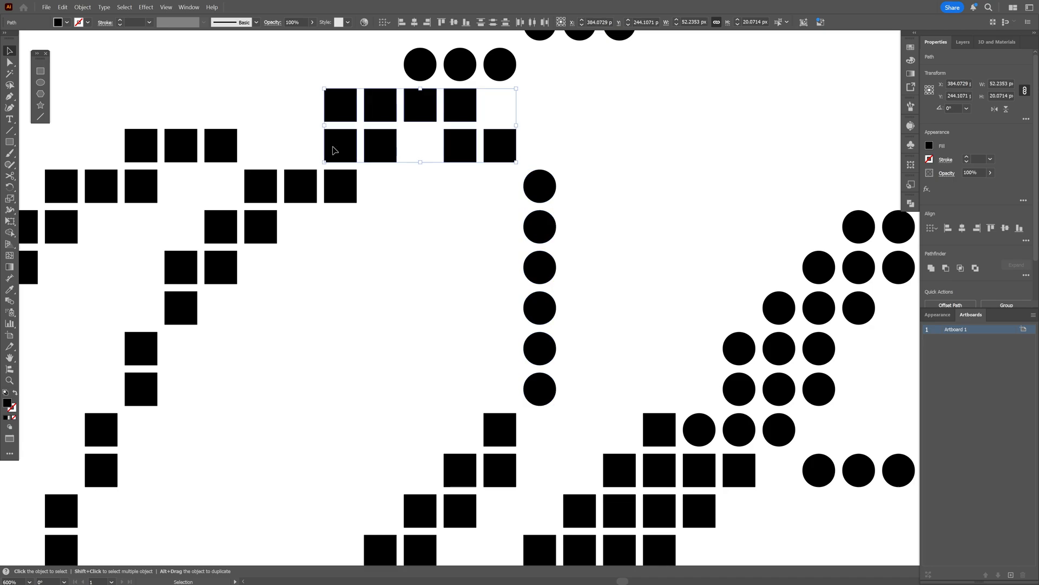
mouse_move(334, 150)
mouse_down()
mouse_move(357, 162)
mouse_move(167, 284)
mouse_up()
Round the diagonal run of squares into circles and clear the selection.
key(a)
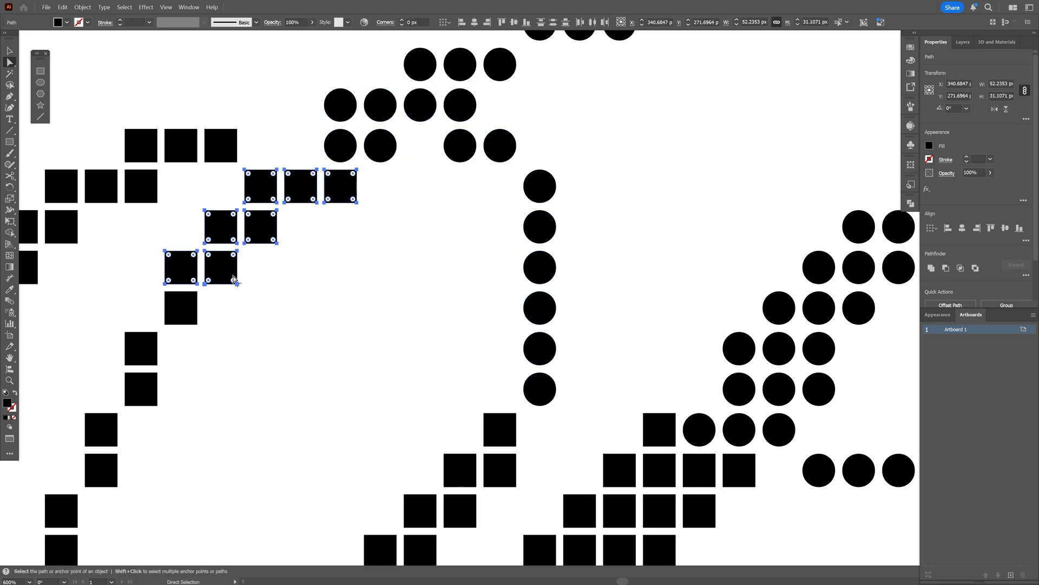
drag(234, 281, 251, 288)
key(Escape)
key(ctrl+0)
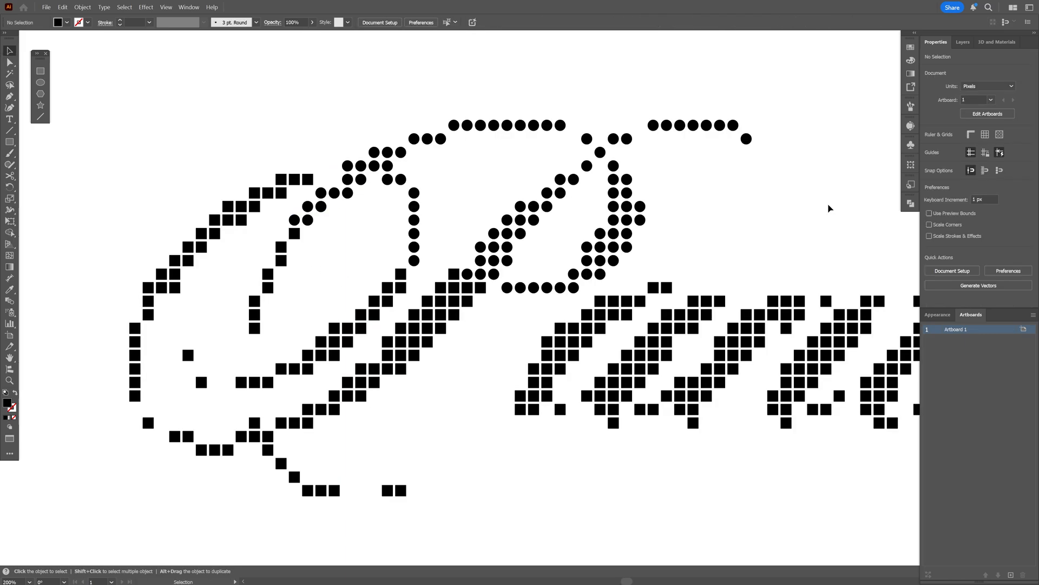